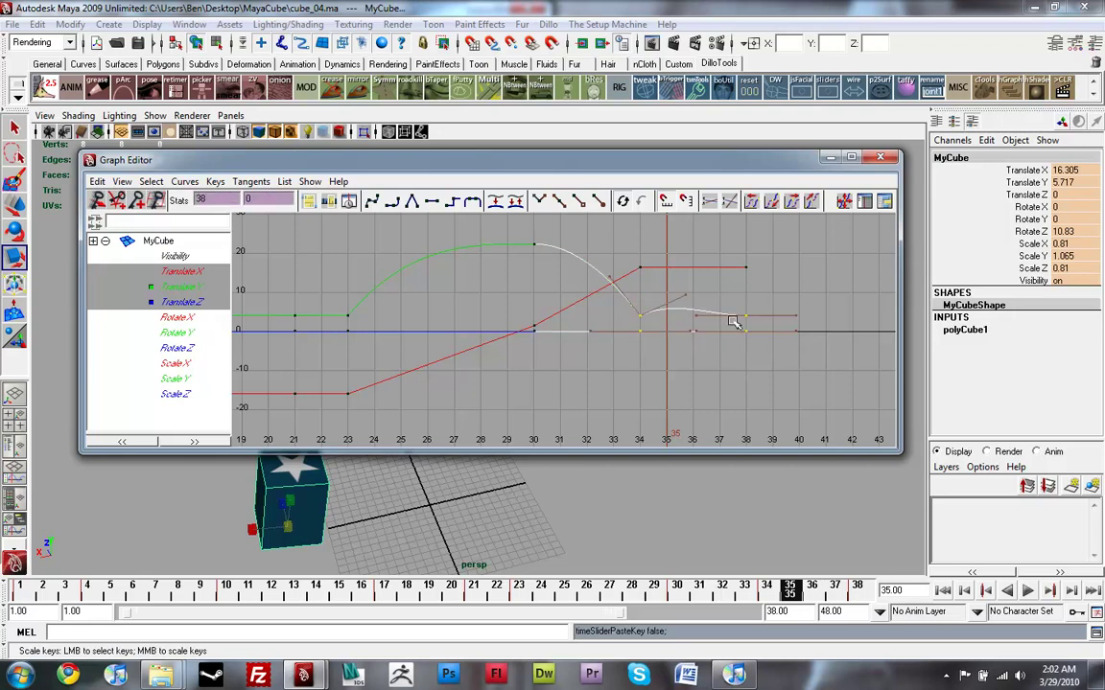
Step: Try tangent changes on the Translate Y keys at frames 34 and 38, then undo them
left_click(634, 289)
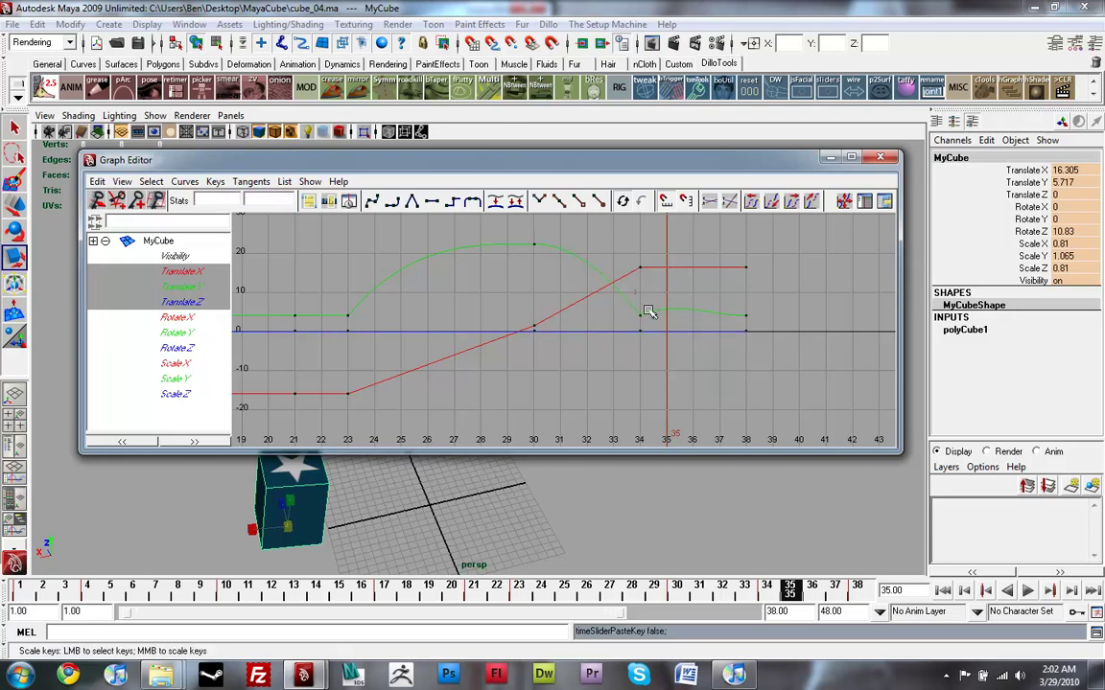
left_click_drag(763, 323, 686, 293)
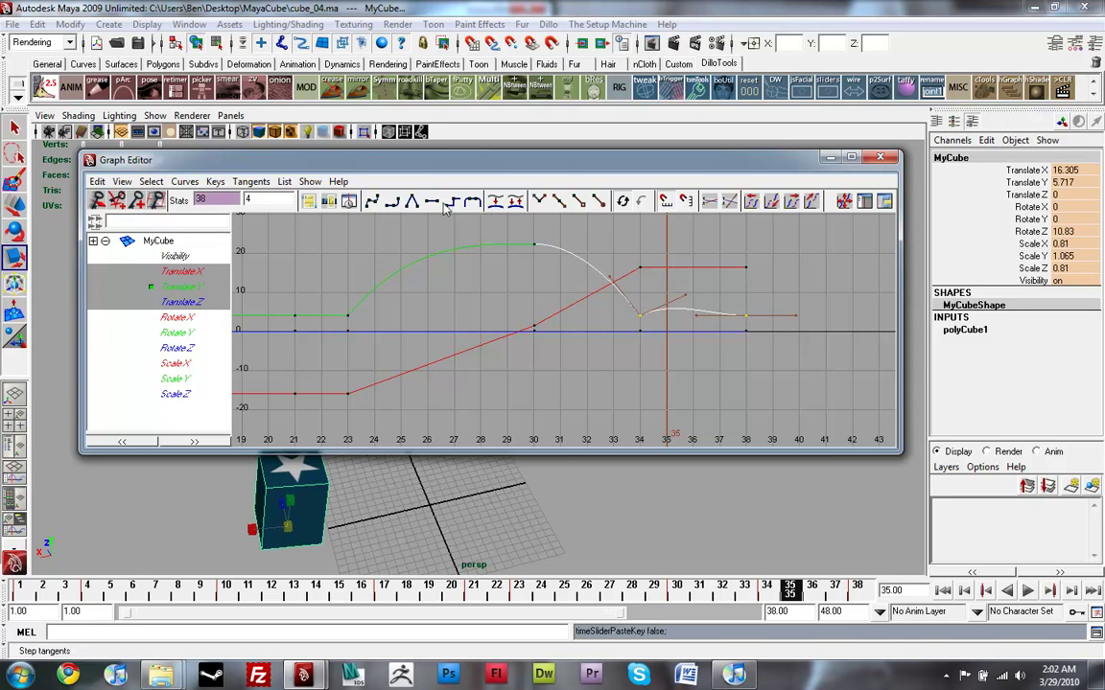
left_click(411, 203)
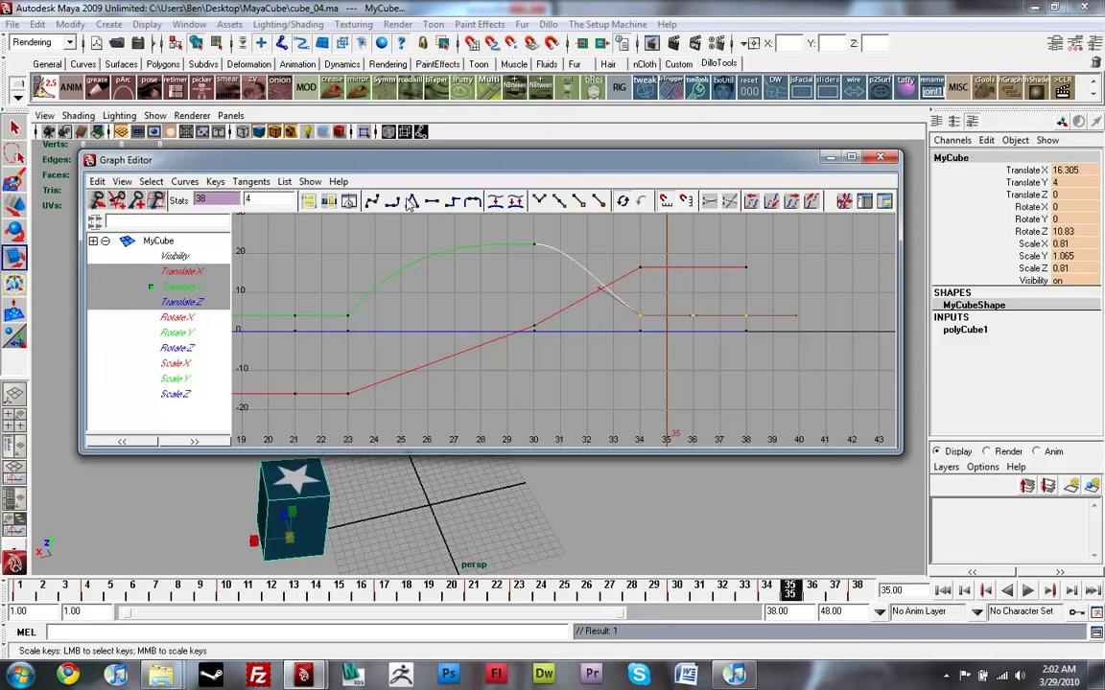
left_click(639, 317)
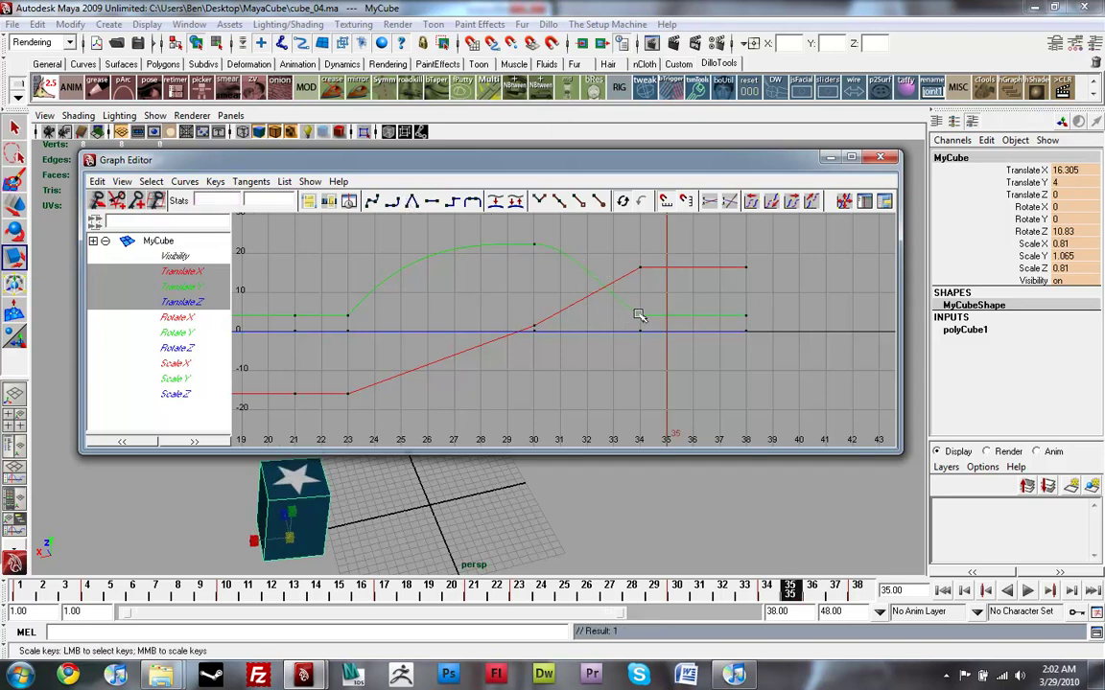
left_click(639, 316)
key("ctrl+z")
key("ctrl+z")
key("ctrl+z")
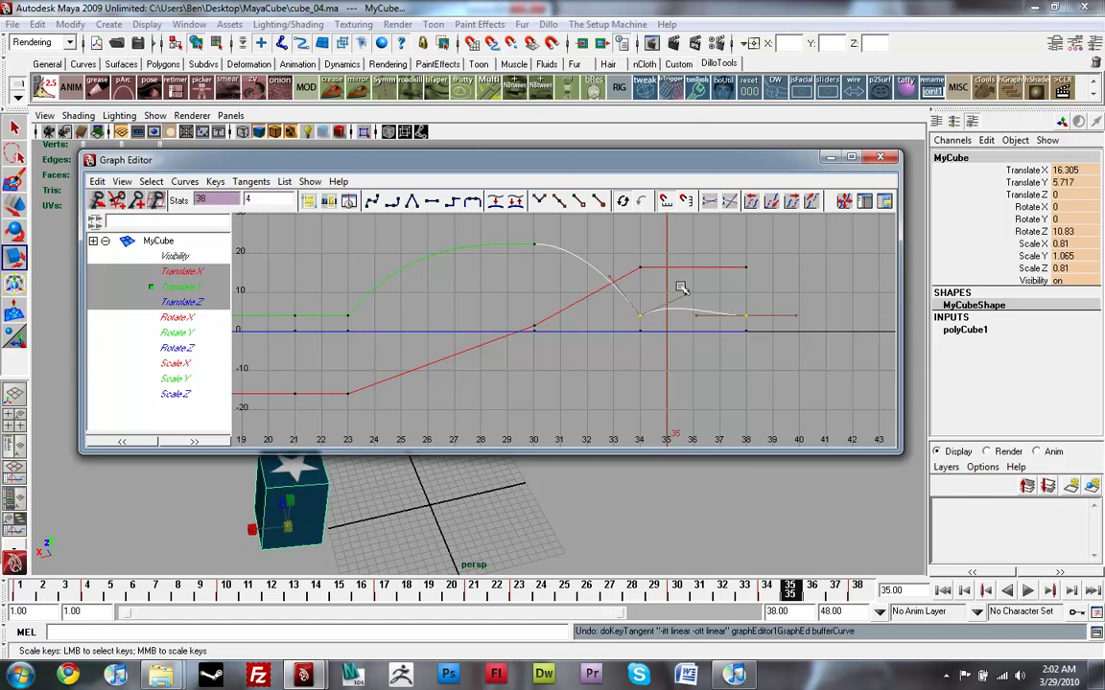
left_click(683, 298)
key("ctrl+z")
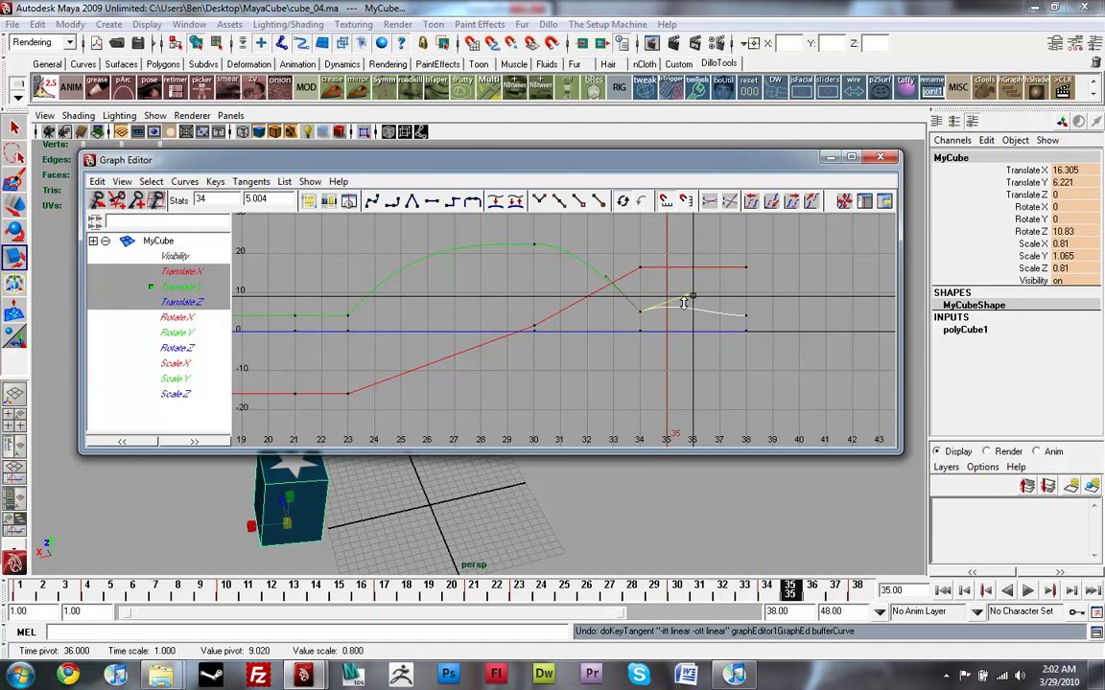
left_click(684, 299)
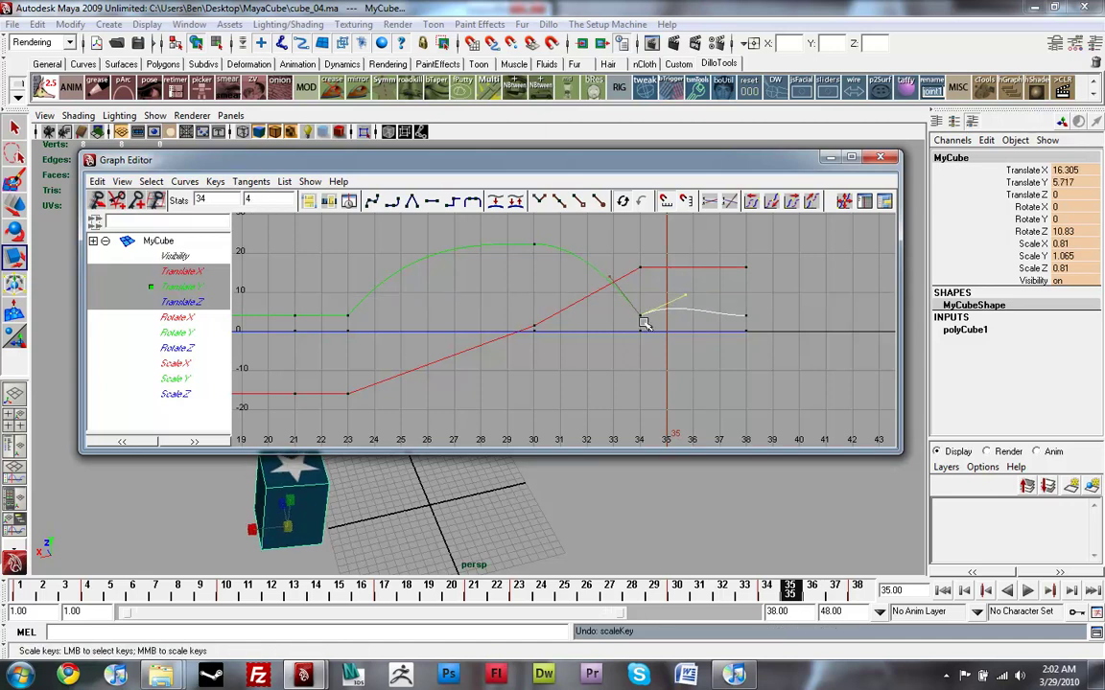
Step: Lower the Translate Y keys after frame 34 so the curve holds flat at about 4.095
left_click(623, 249)
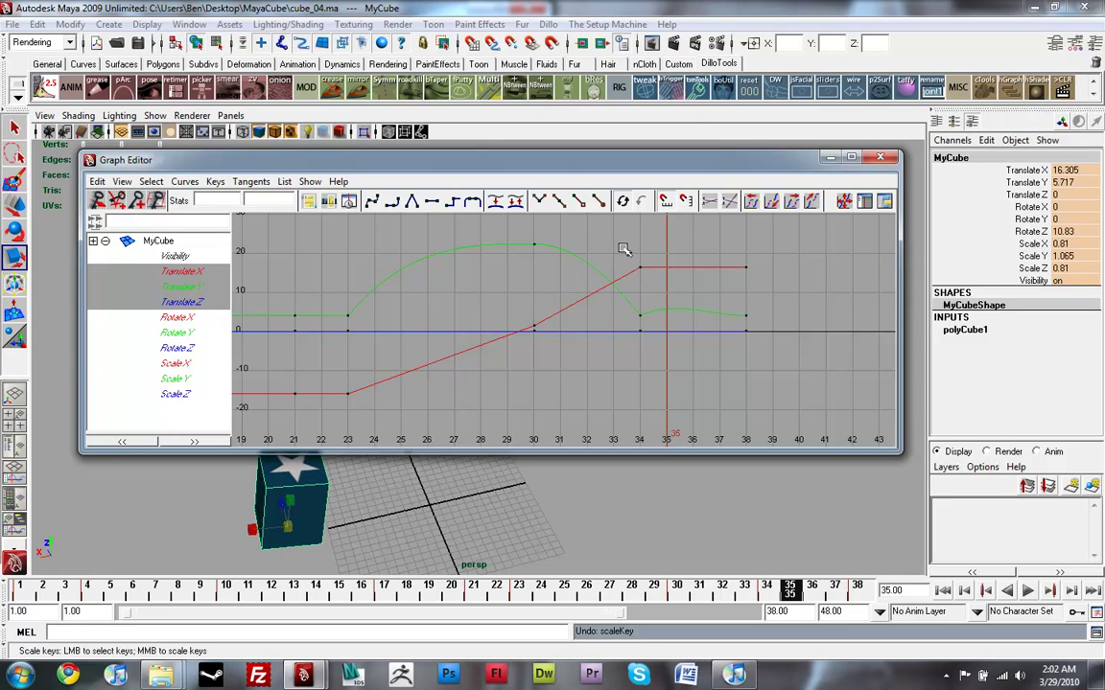
left_click(641, 315)
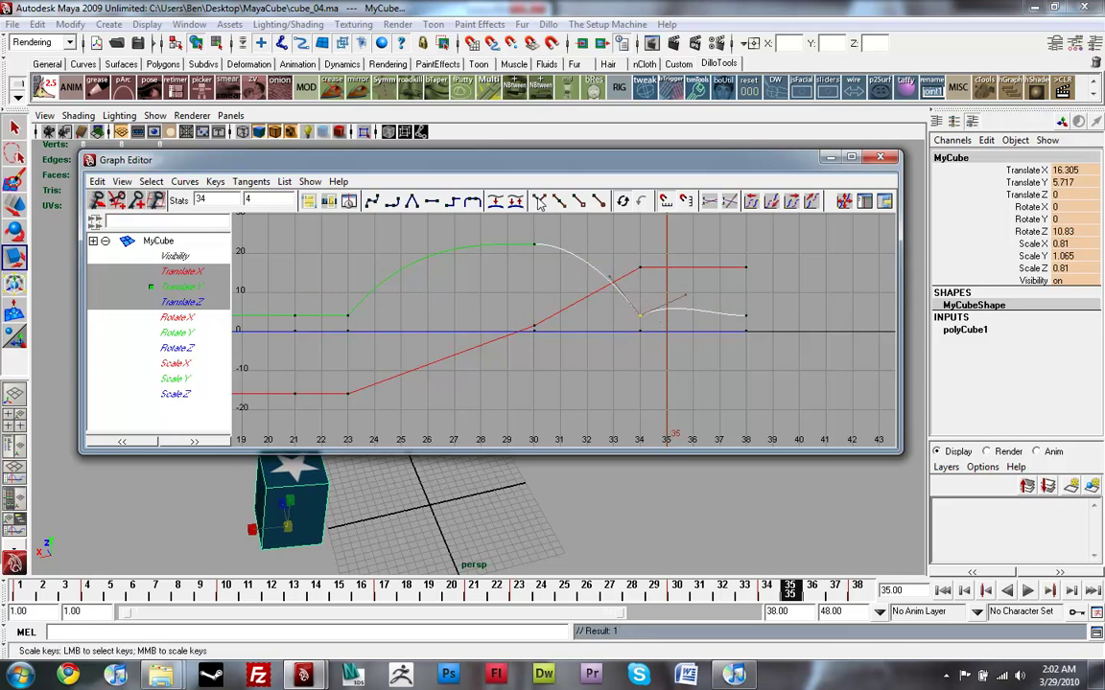
left_click(686, 294)
middle_click_drag(688, 297, 688, 309)
key("ctrl+z")
key("w")
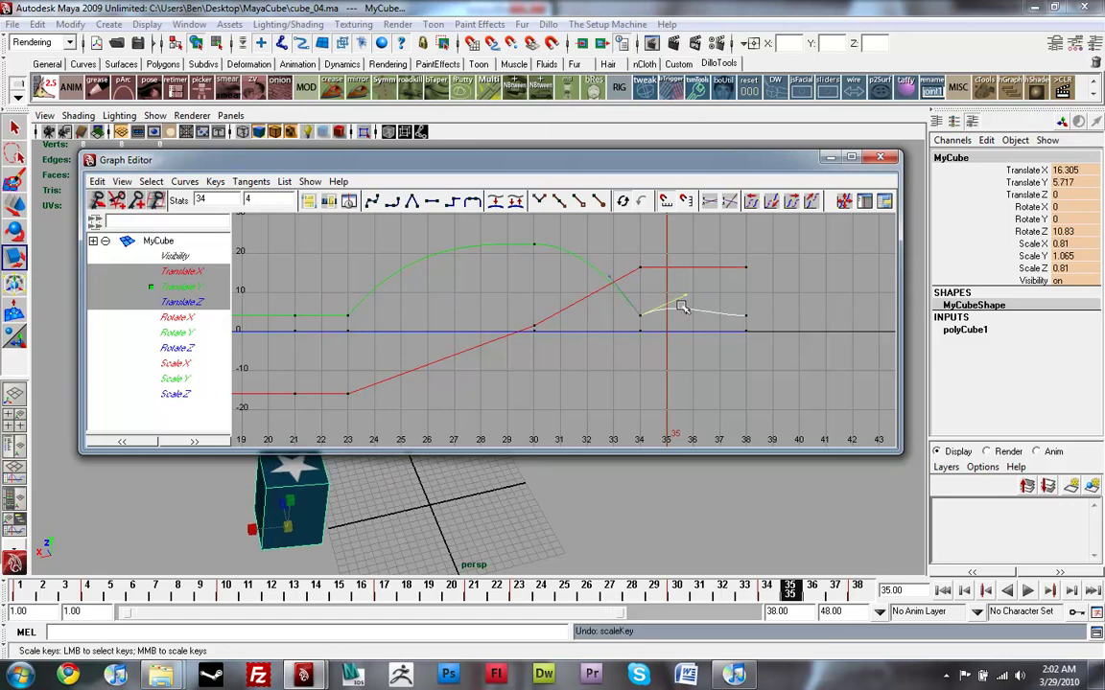
middle_click_drag(681, 297, 681, 315)
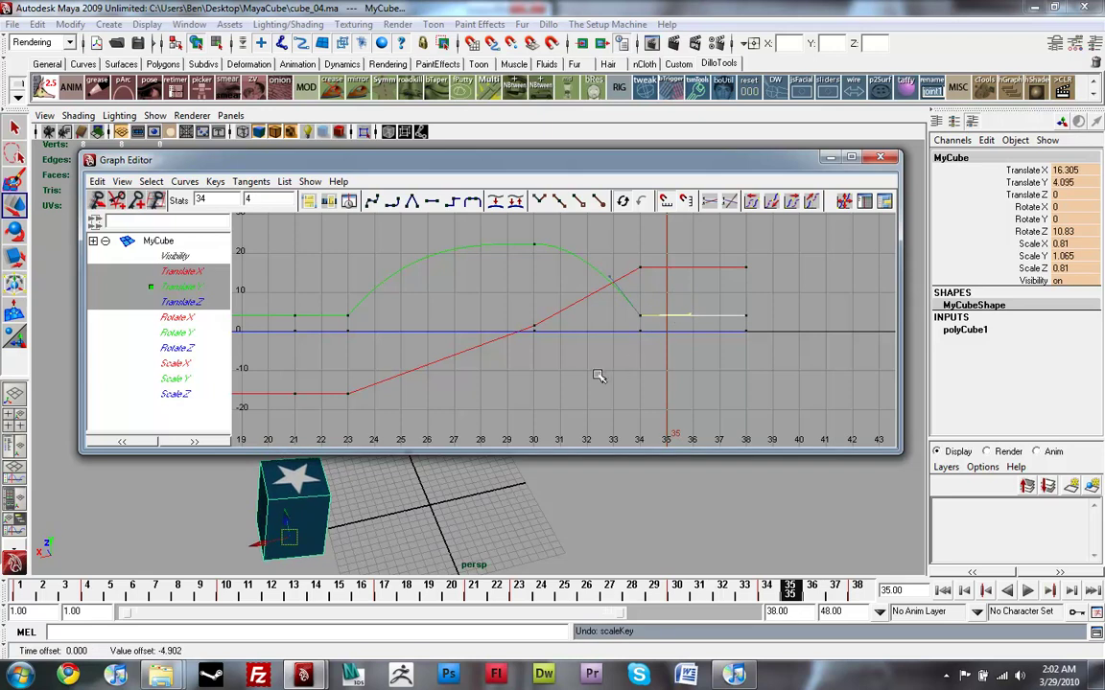
left_click(531, 391)
middle_click_drag(531, 391, 553, 385, "alt")
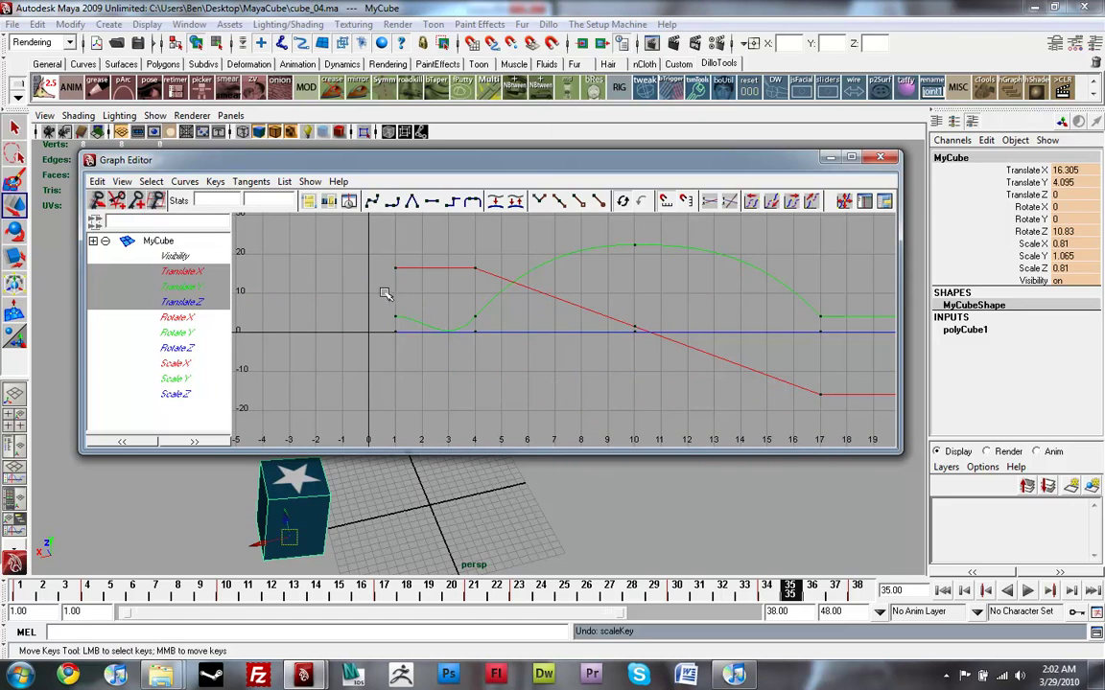
Step: Give the frame 4 Translate Y key plateau tangents and raise the frame 1–4 section flat
left_click(474, 318)
left_click(496, 203)
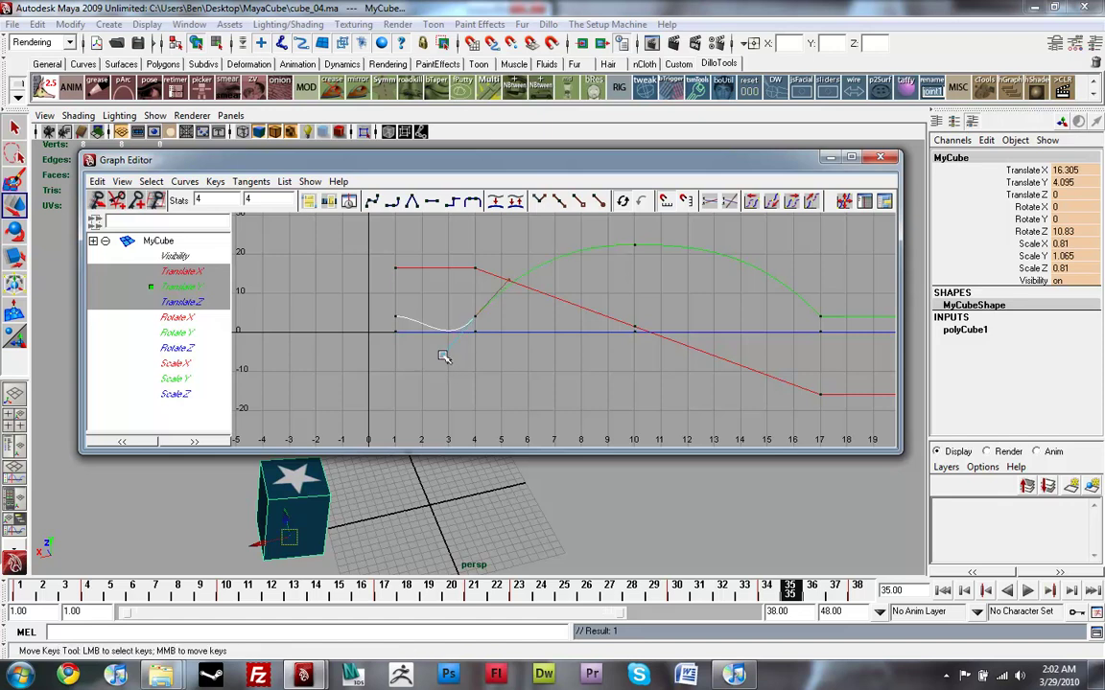
middle_click_drag(444, 358, 436, 316)
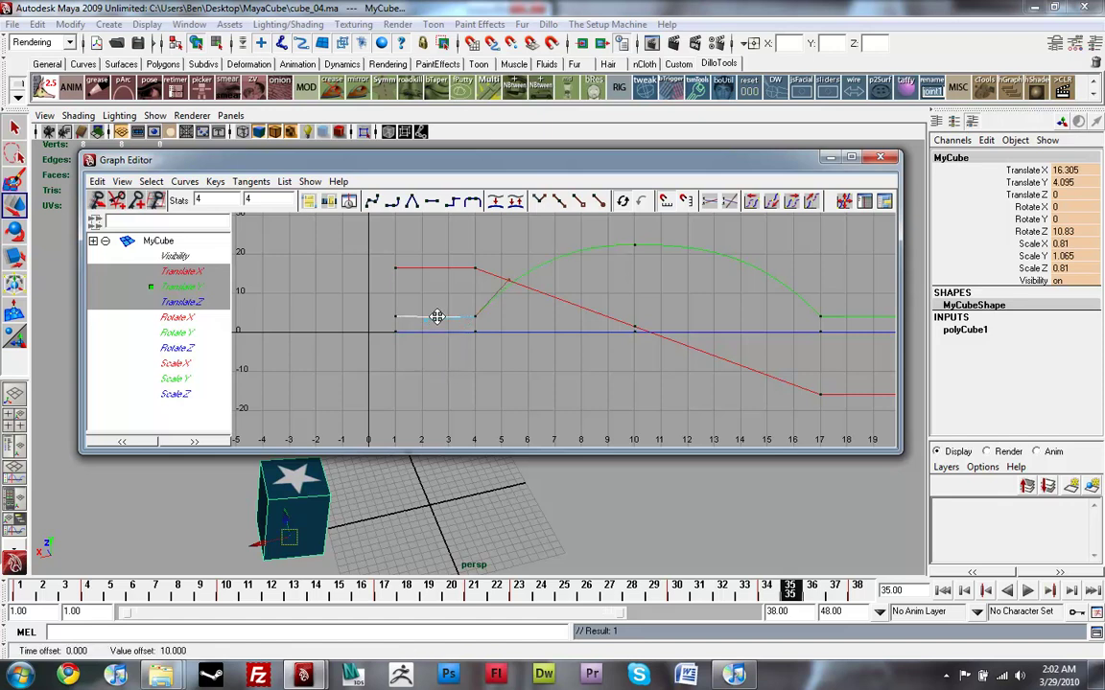
left_click(497, 367)
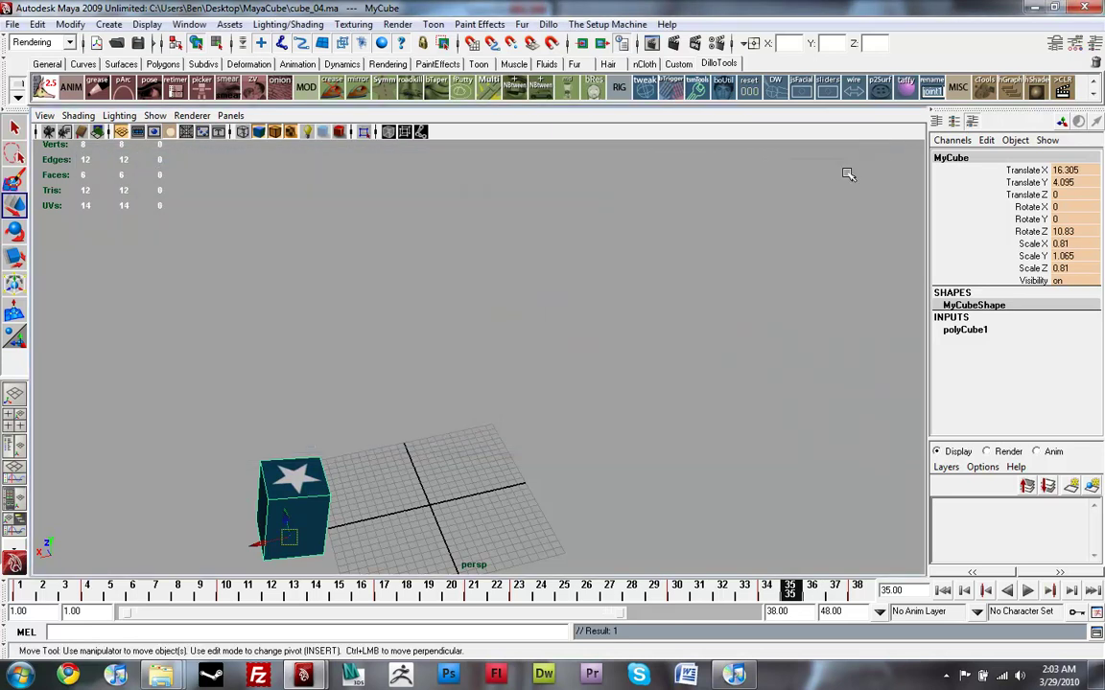
Step: Play back and scrub the cube's bounce, ending at frame 1 with the cube deselected
left_click(879, 156)
left_click(42, 594)
key("alt+v")
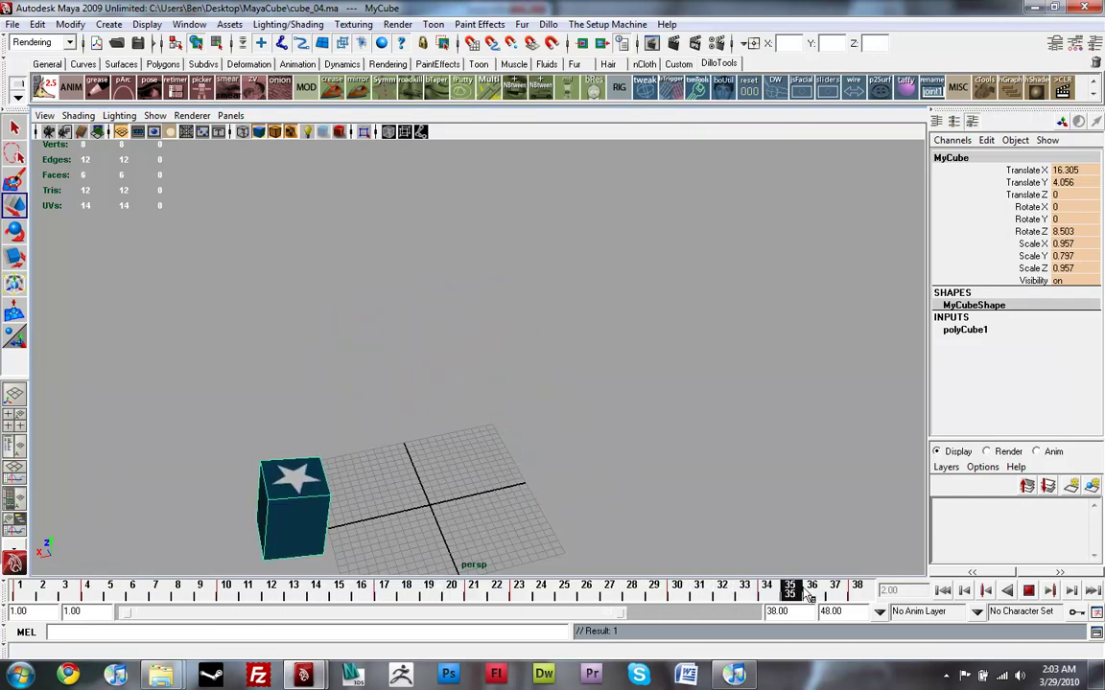
mouse_move(873, 594)
left_mouse_down()
mouse_move(29, 595)
mouse_move(469, 599)
mouse_move(408, 606)
mouse_move(326, 602)
mouse_move(612, 595)
mouse_move(888, 554)
left_mouse_up()
left_click_drag(541, 587, 15, 596)
key("w")
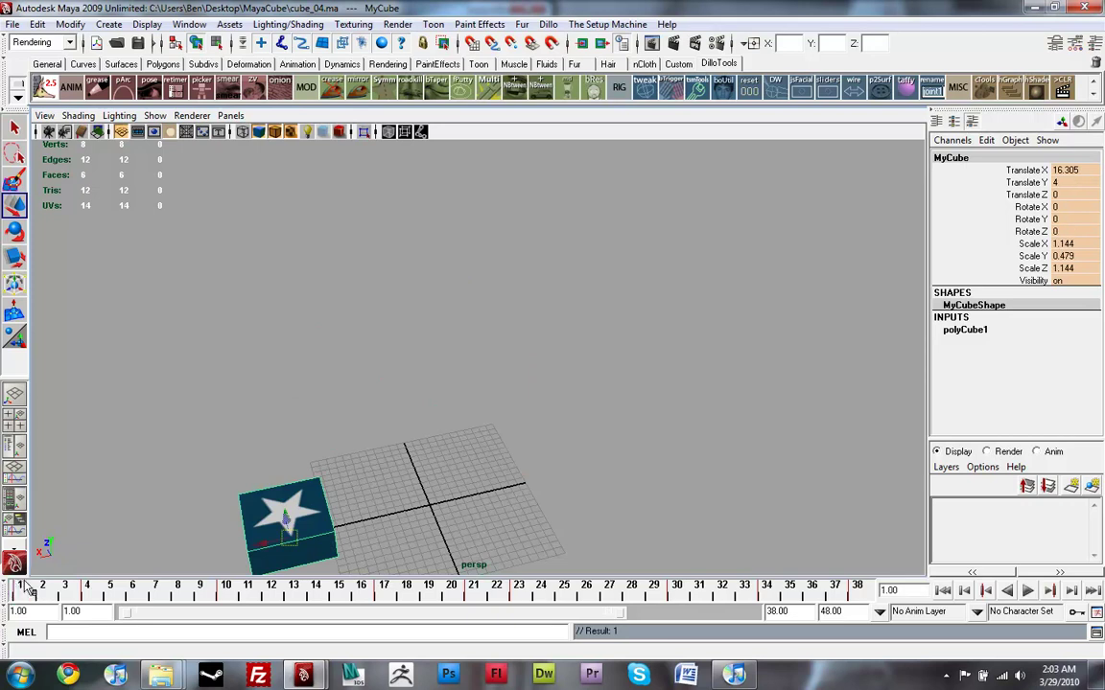
left_click(436, 376)
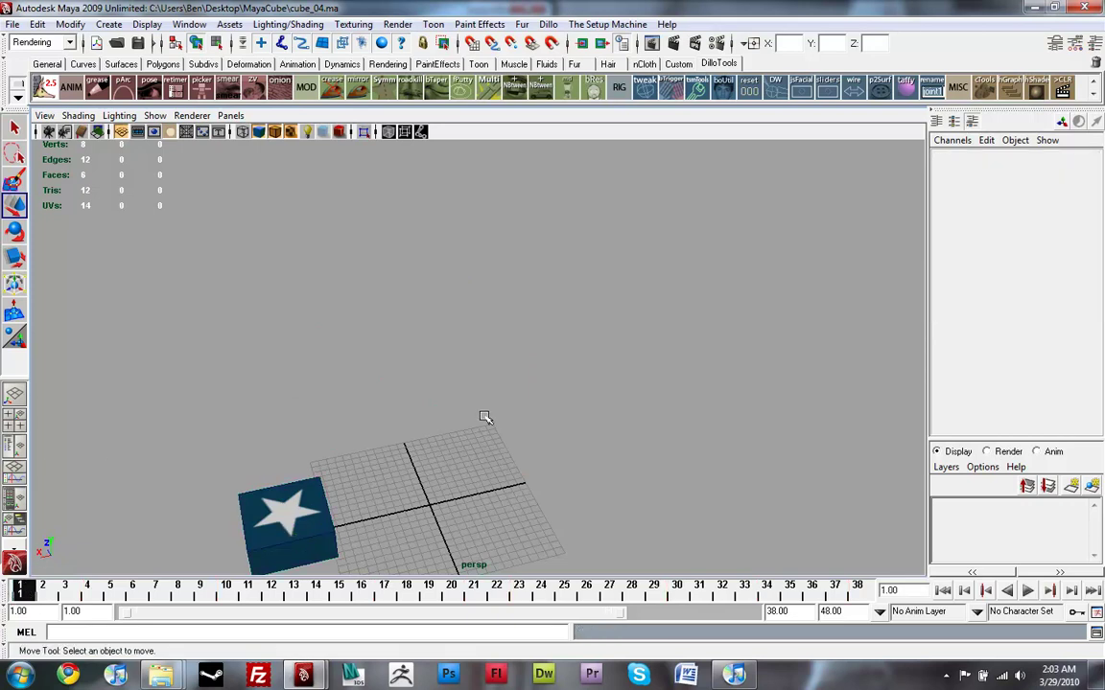
Step: Save the scene as cube_05.ma in the MayaCube folder, replacing the cube_04 version number
left_click(13, 26)
left_click(48, 98)
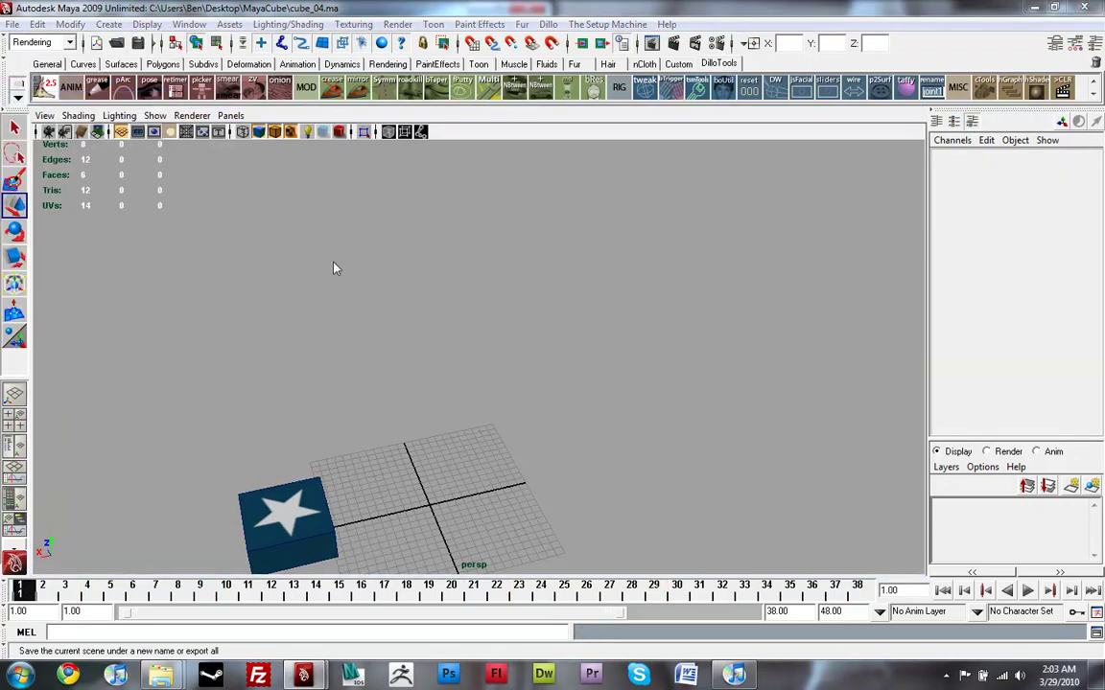
left_click(724, 286)
double_click(527, 464)
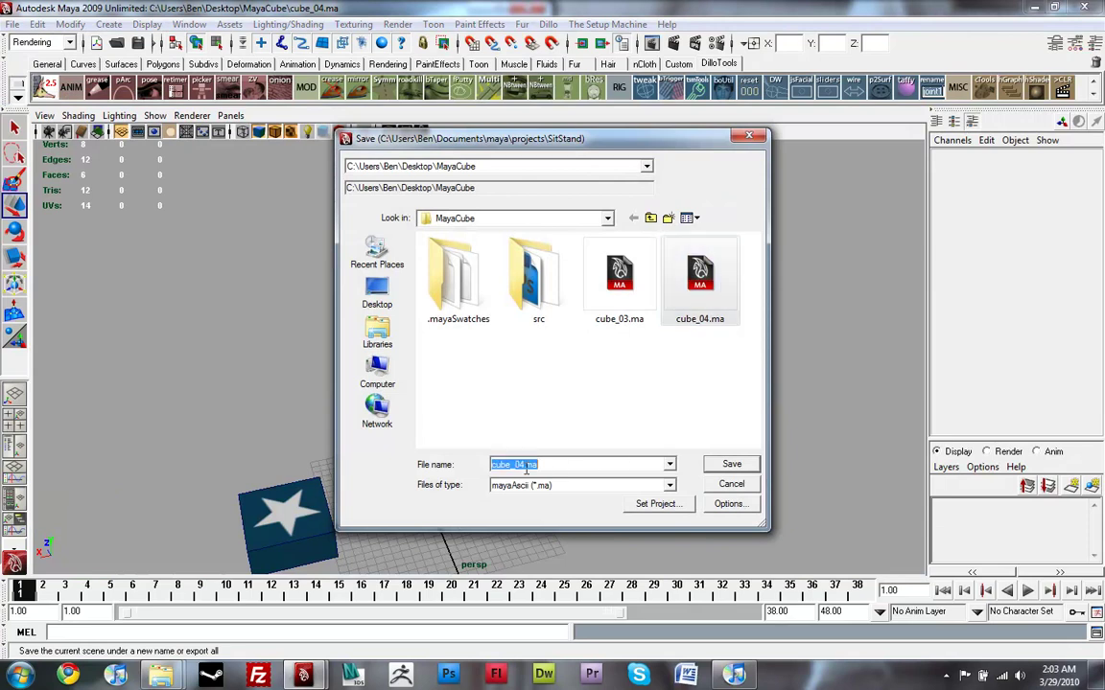
left_click(526, 465)
key("BackSpace")
type("5")
key("Return")
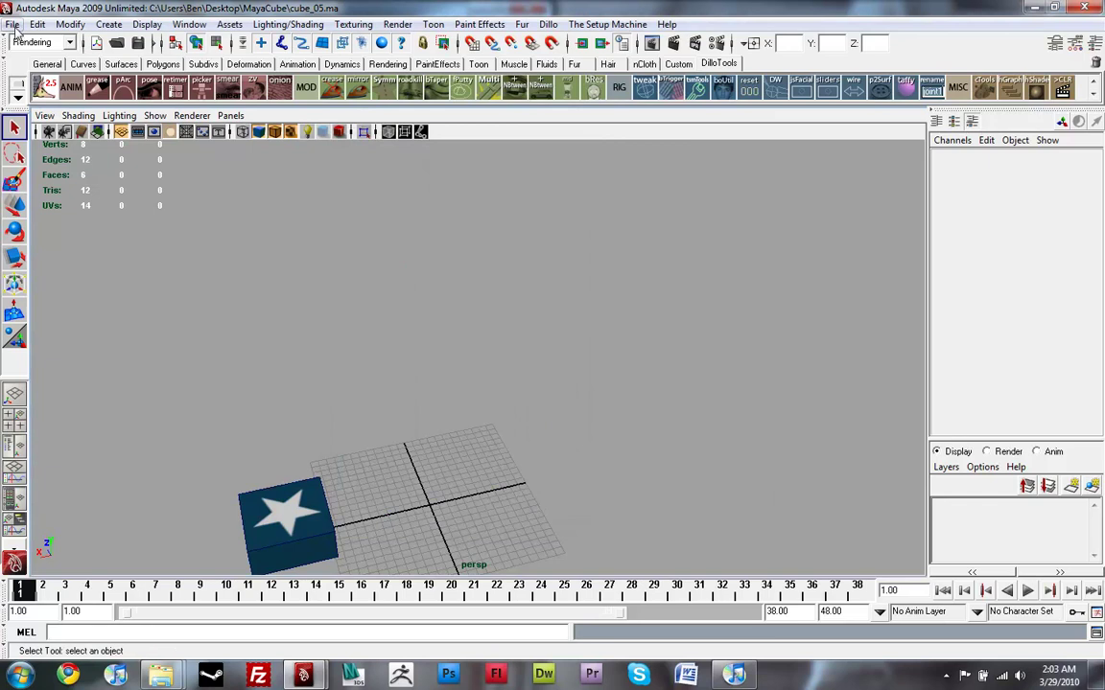
Step: In Export All Options, set the file type to COLLADA exporter
left_click(12, 24)
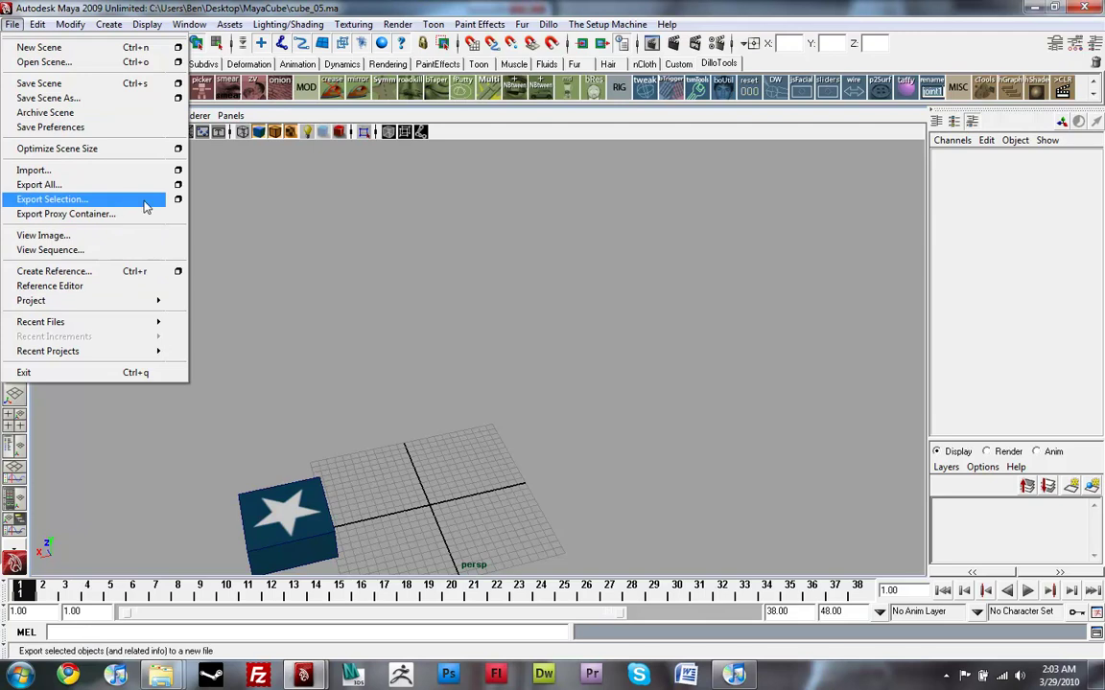
left_click(178, 186)
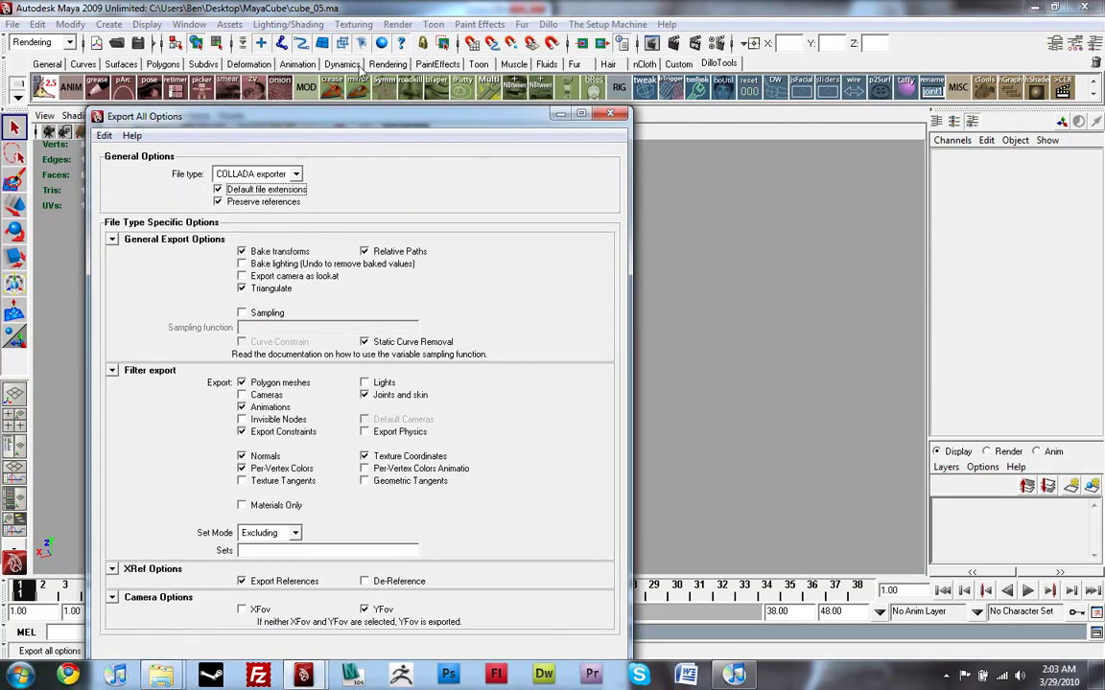
left_click_drag(318, 155, 362, 65)
left_click(289, 111)
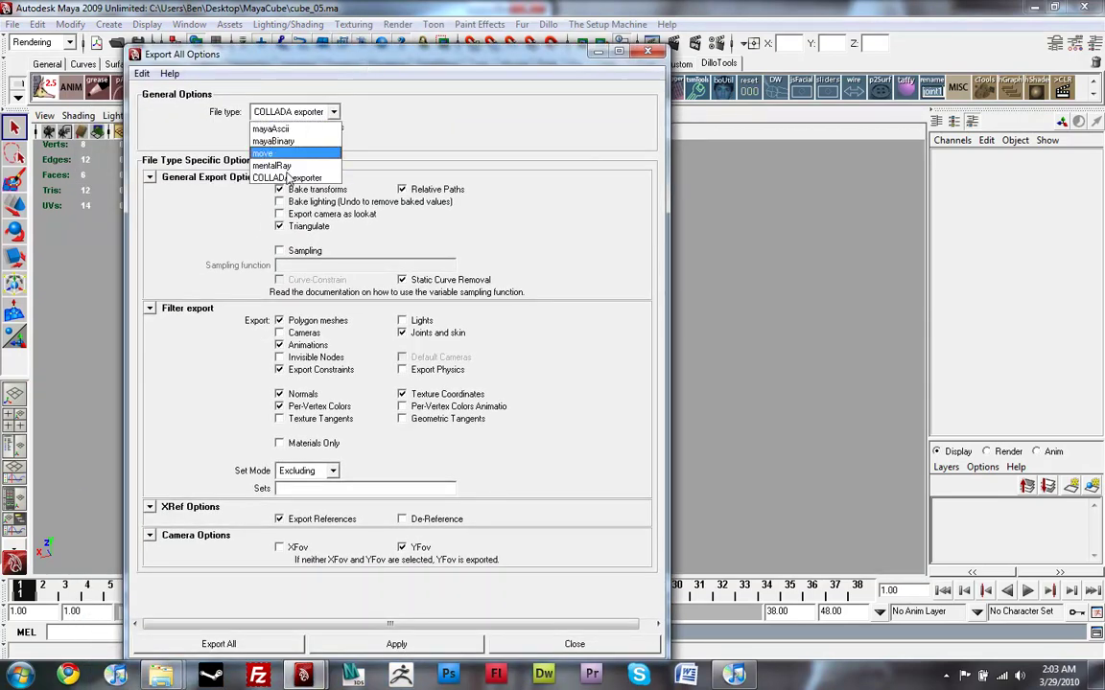
left_click(283, 178)
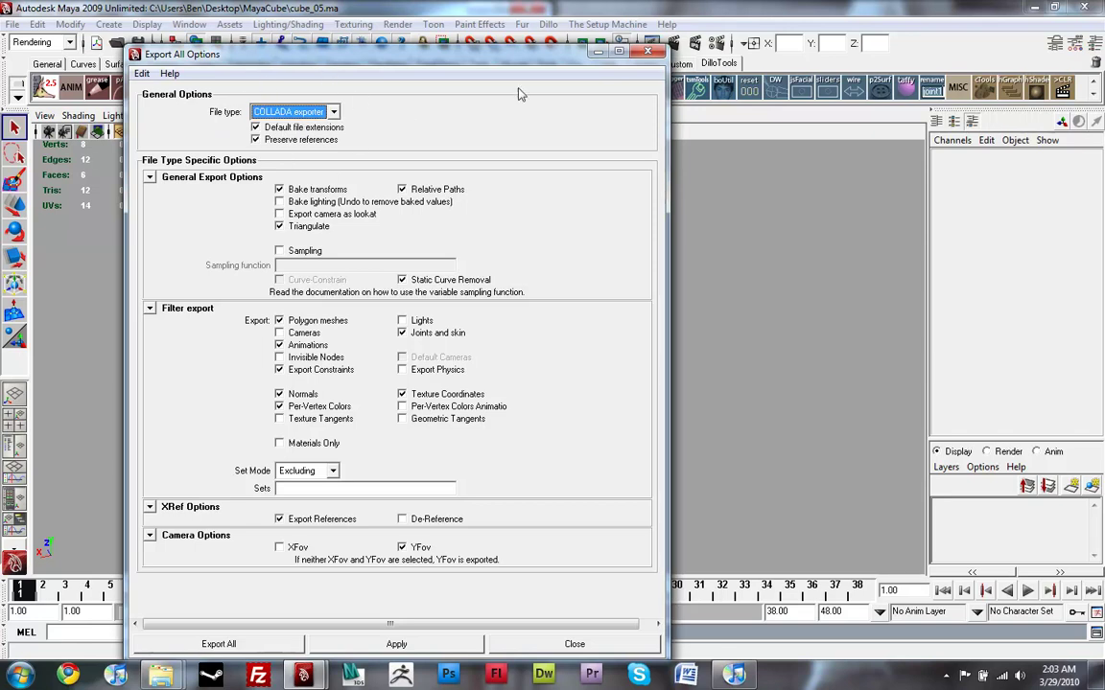
left_click(597, 50)
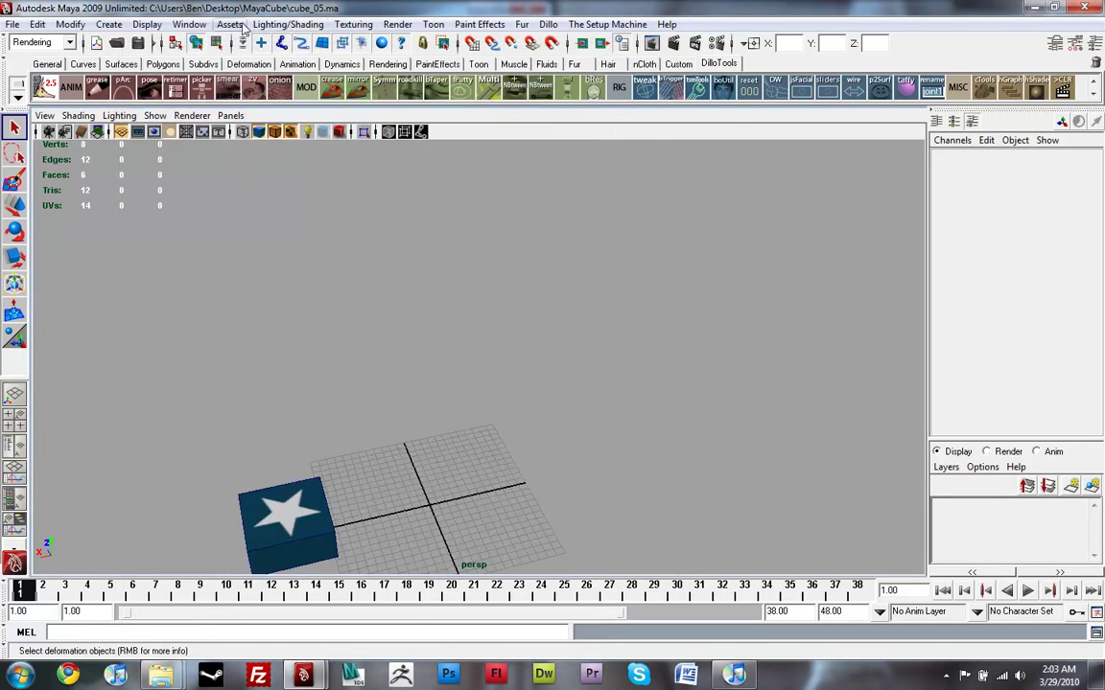
left_click(223, 25)
mouse_move(209, 27)
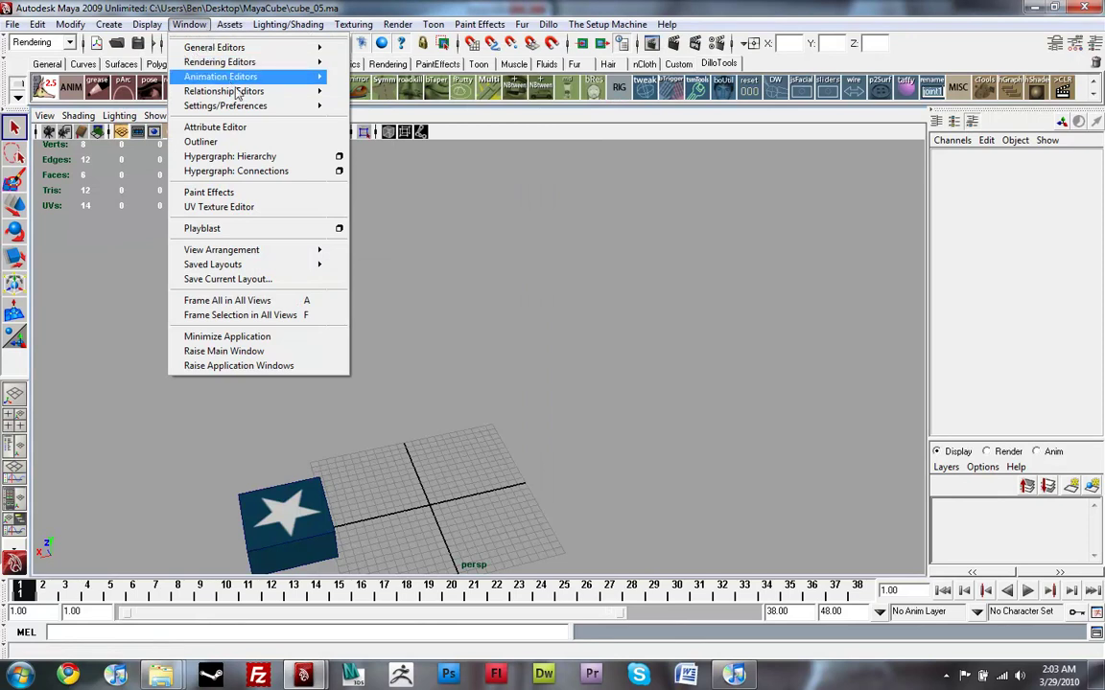
mouse_move(235, 106)
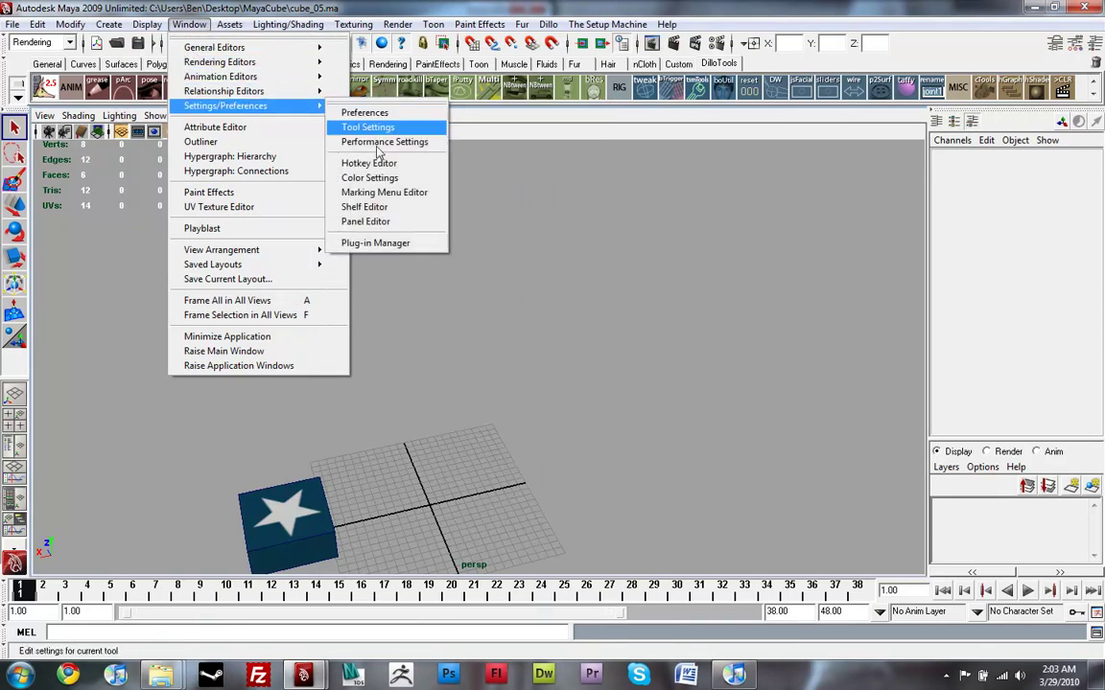
left_click(377, 244)
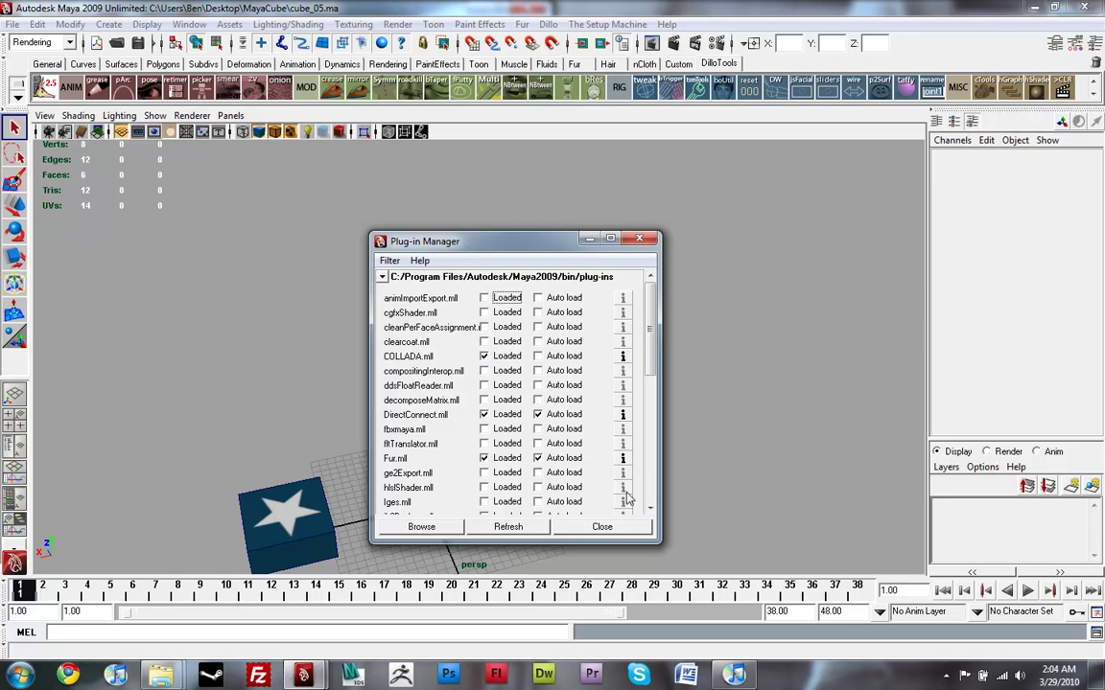
left_click(601, 527)
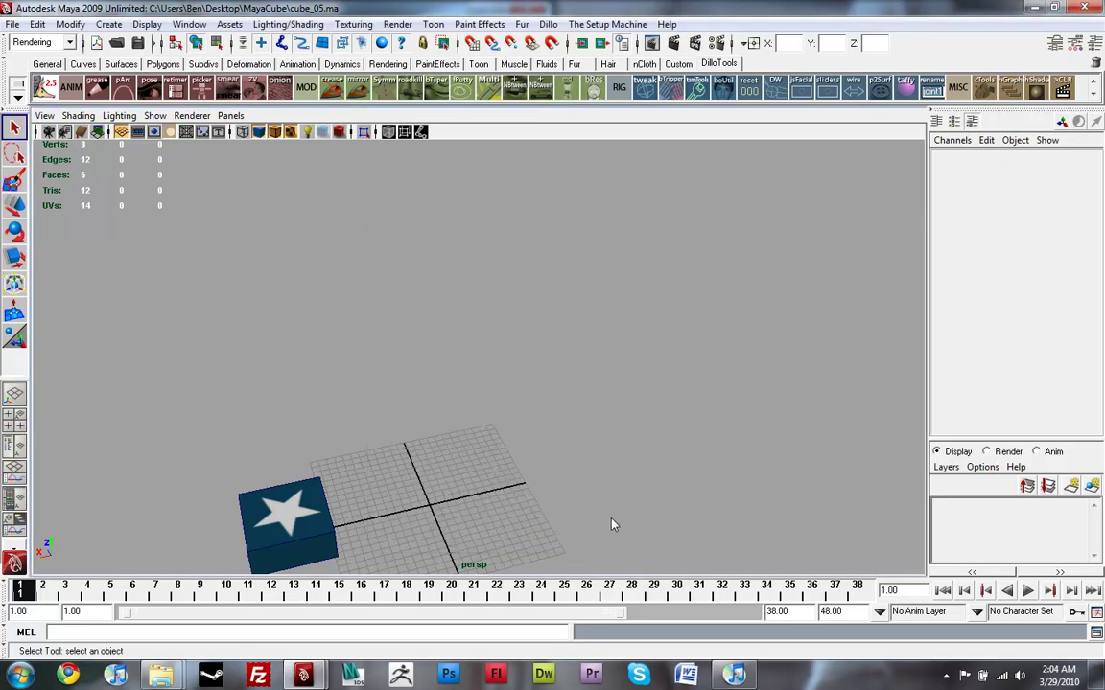
Step: Reopen Export All Options, now showing the COLLADA-specific settings
left_click(13, 24)
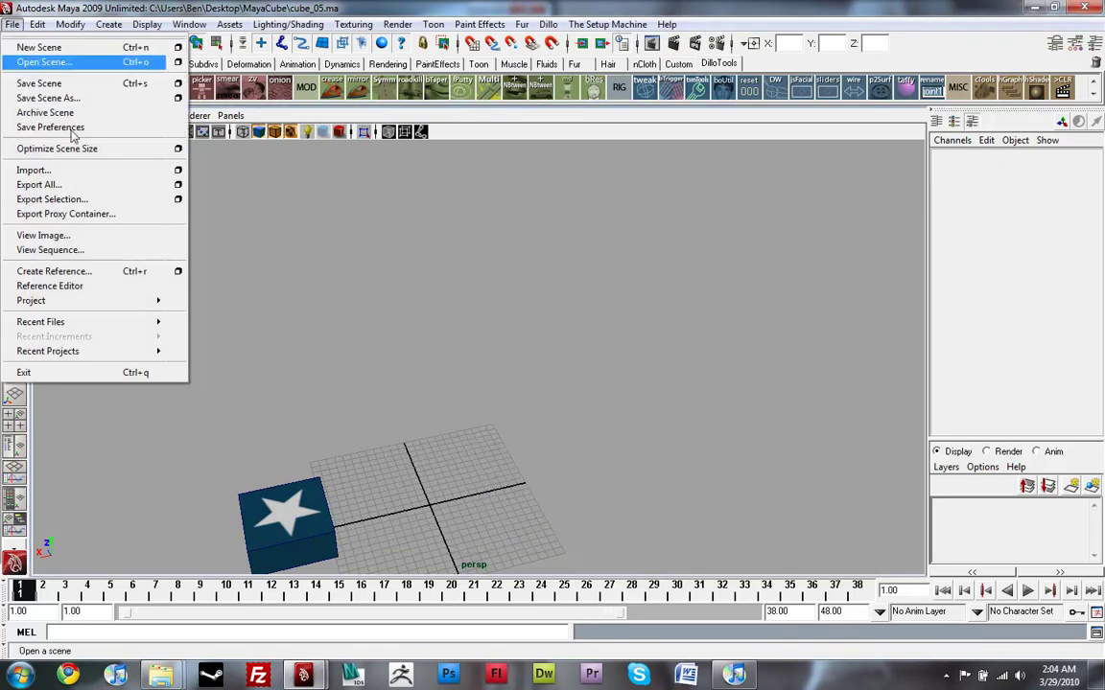
left_click(177, 187)
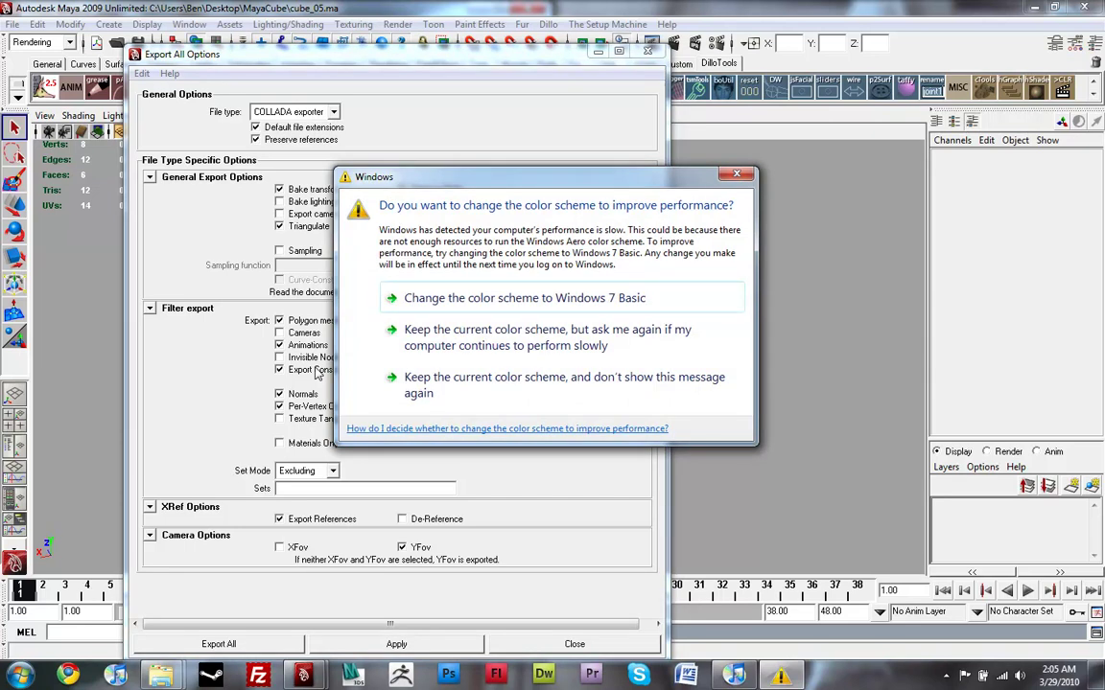
Step: Dismiss the Windows color-scheme prompt and uncheck Per-Vertex Colors in the export filter
left_click(735, 174)
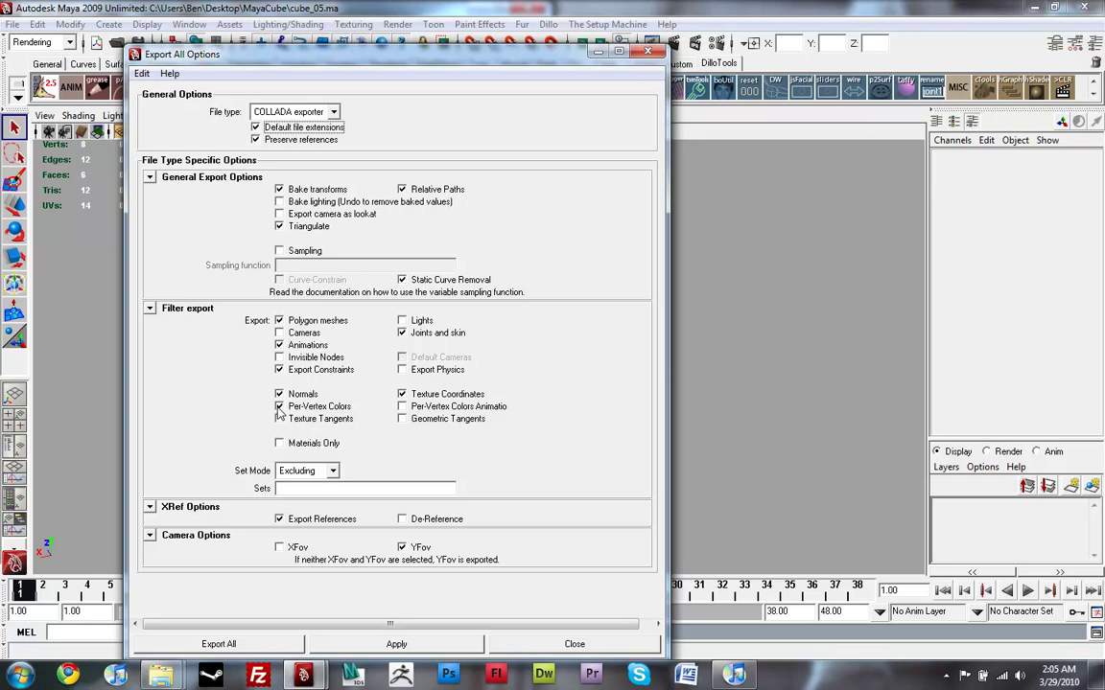
left_click(279, 406)
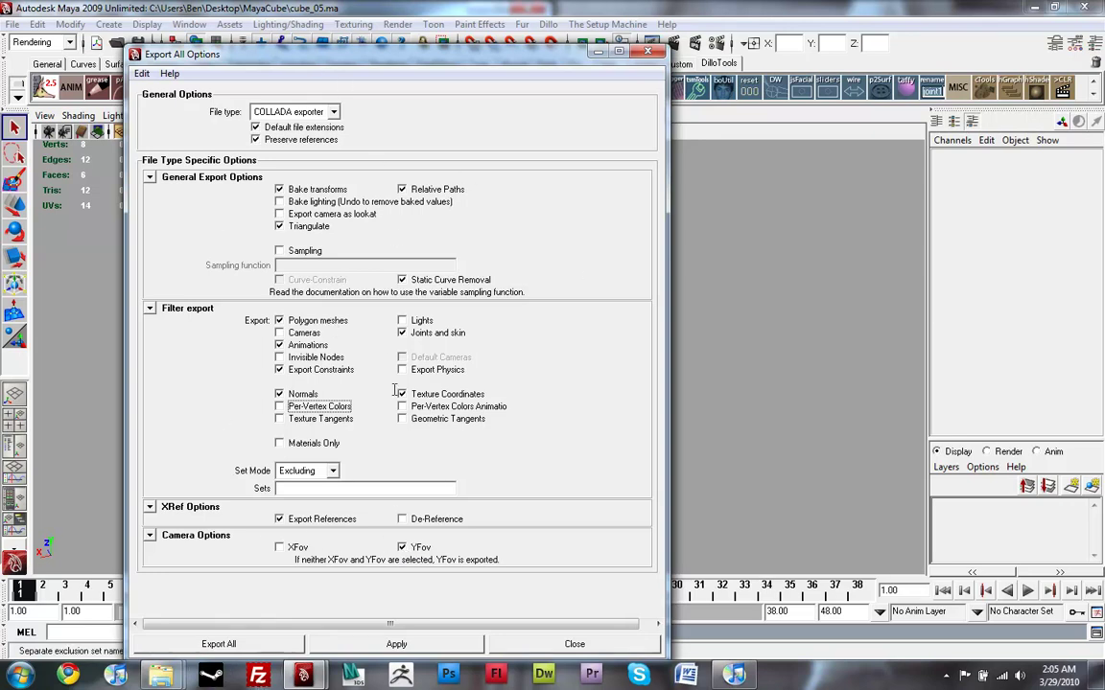
Step: Export all as mayacubeanim.dae into the MayaCube folder on the Desktop
left_click(266, 646)
left_click(220, 315)
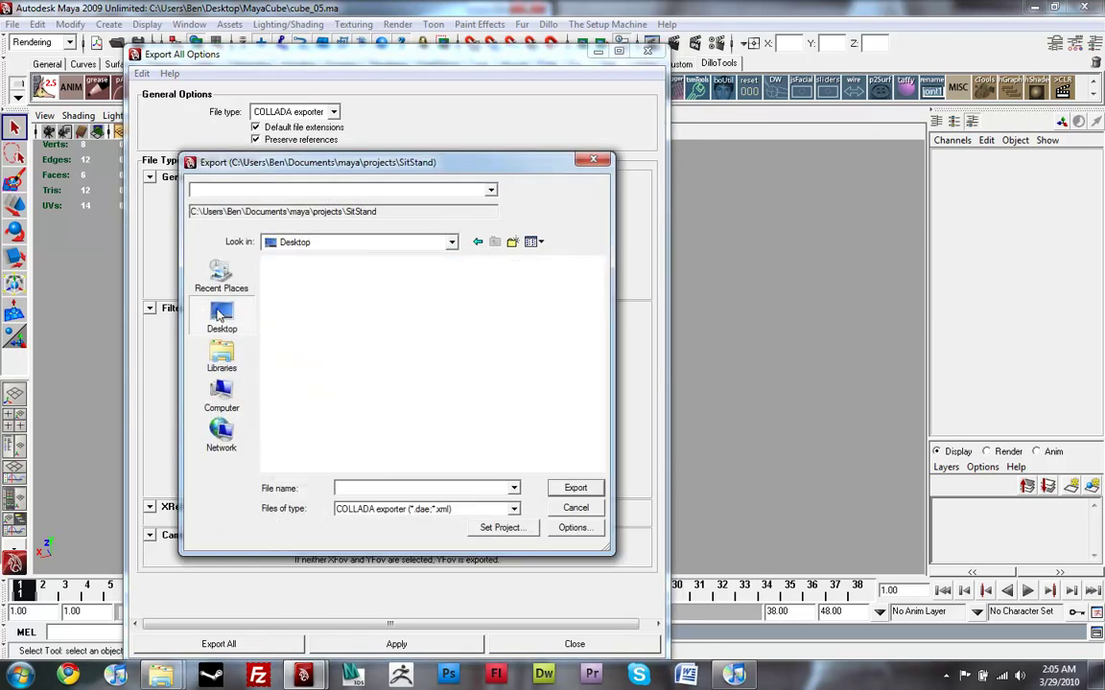
double_click(365, 360)
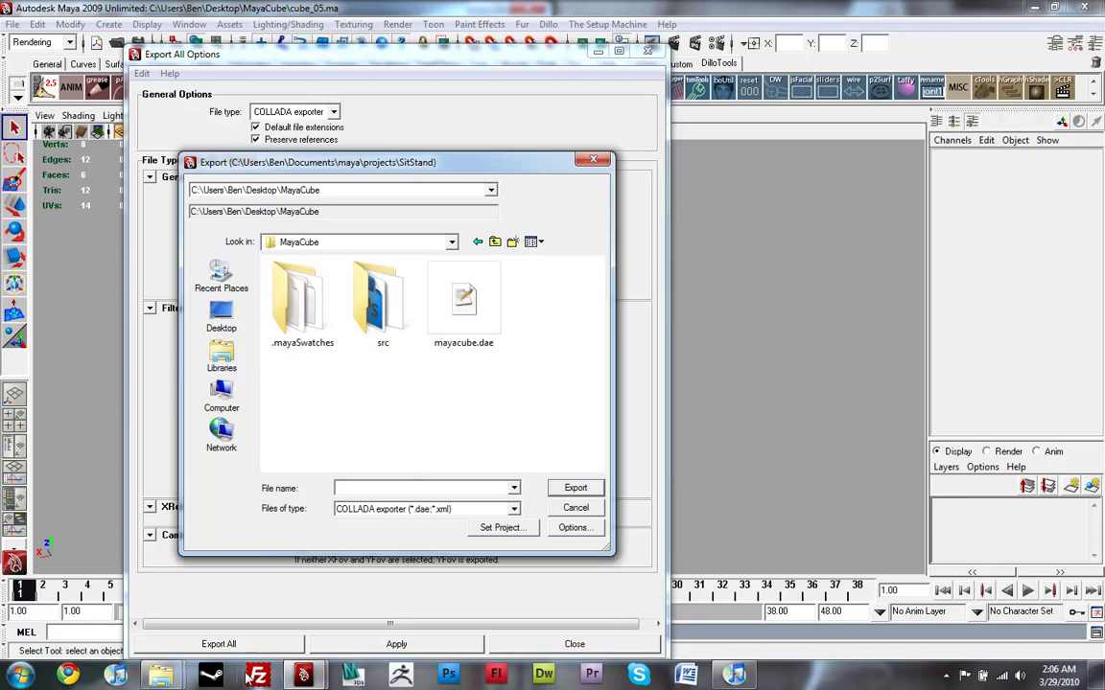
mouse_move(174, 677)
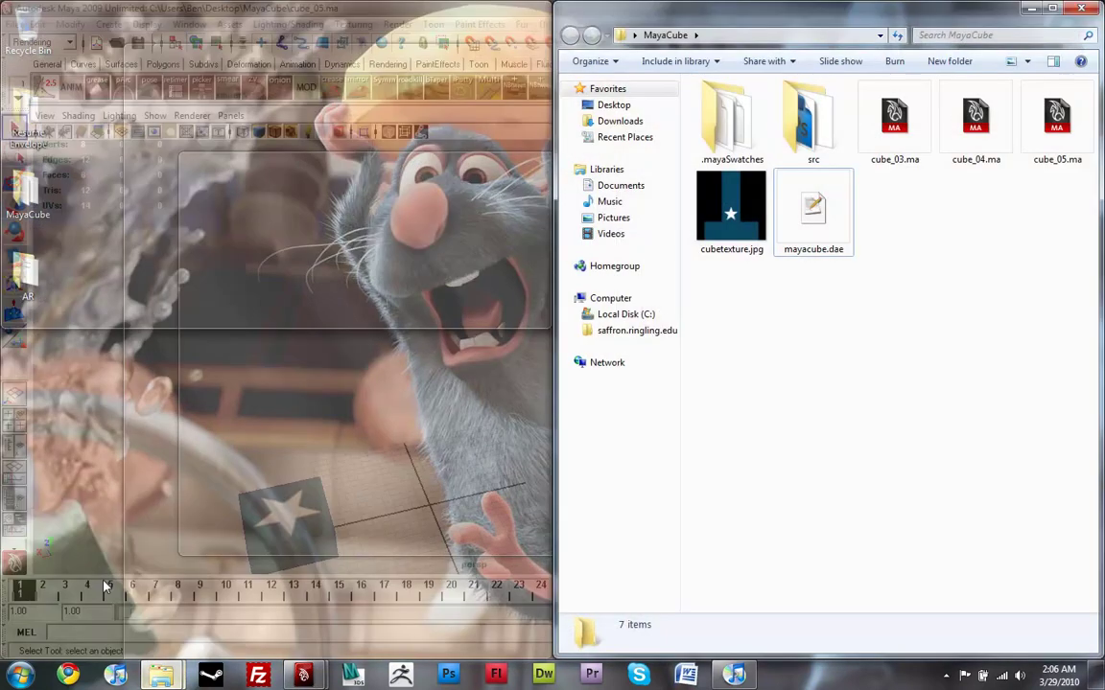
left_click(105, 595)
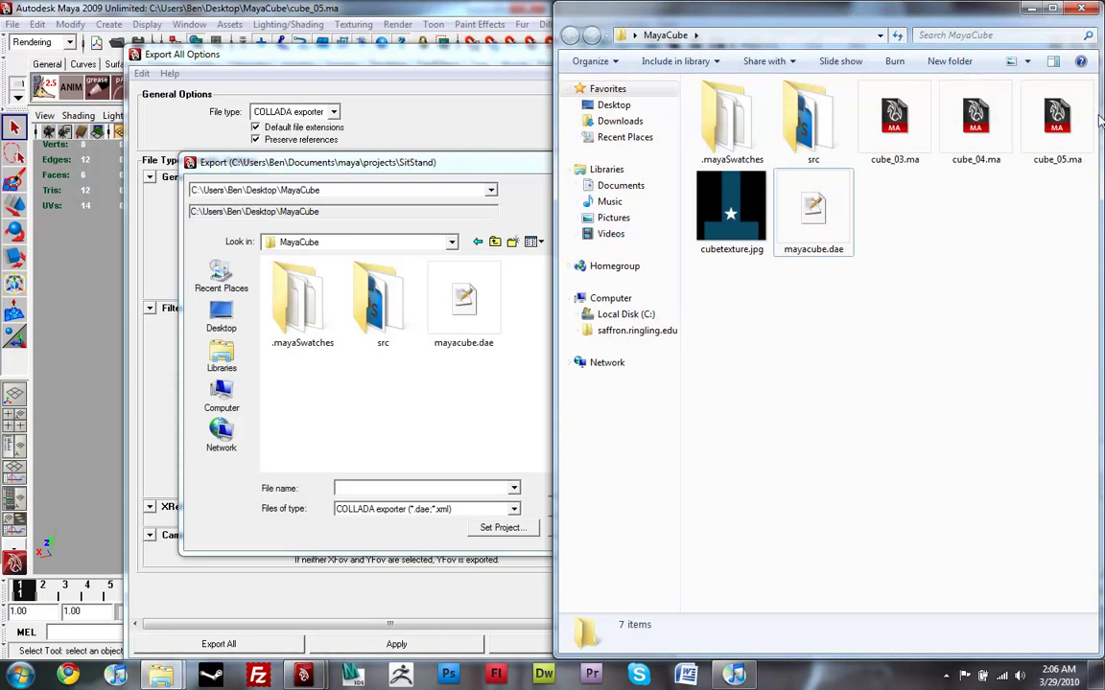
left_click(1055, 123)
left_click(758, 240)
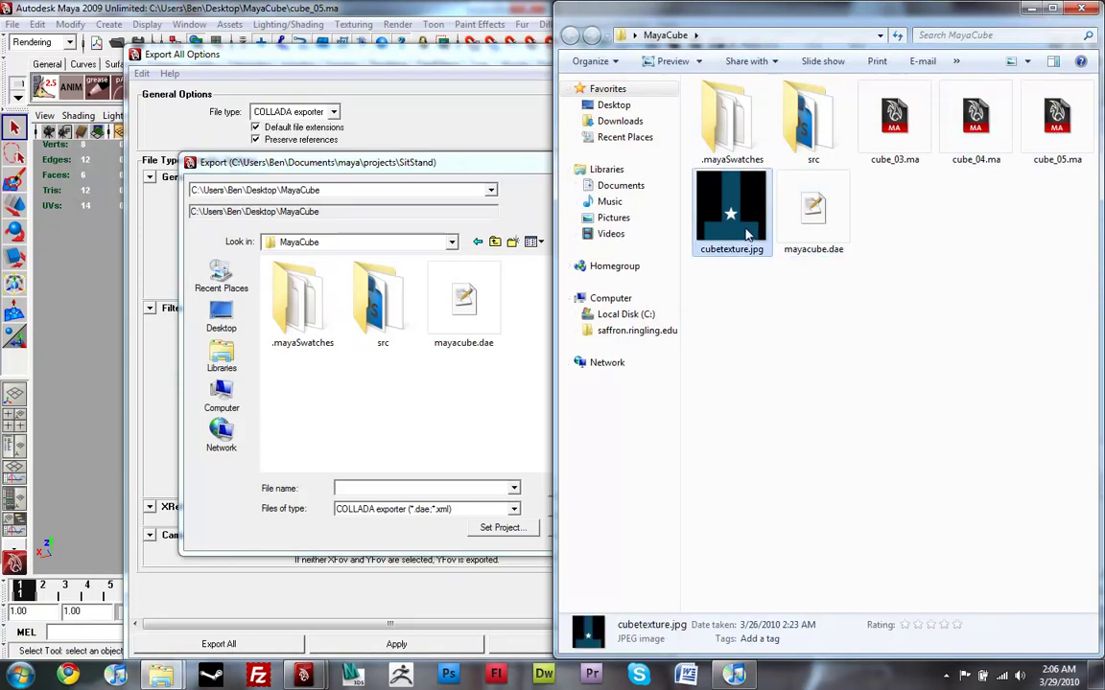
left_click(389, 488)
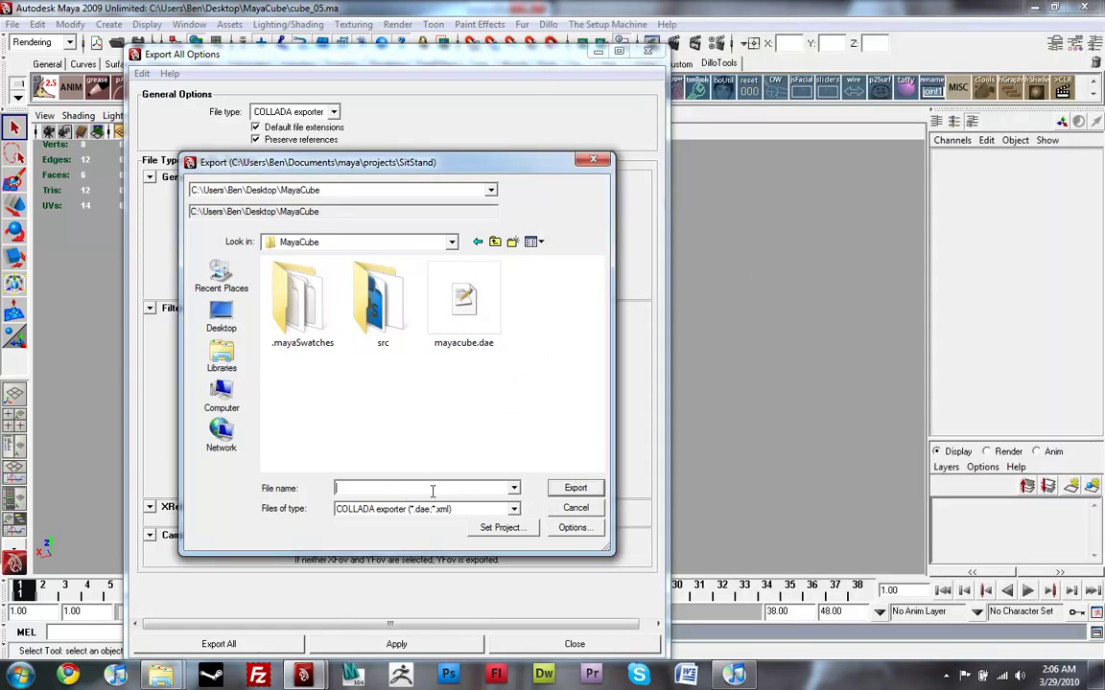
type("maya")
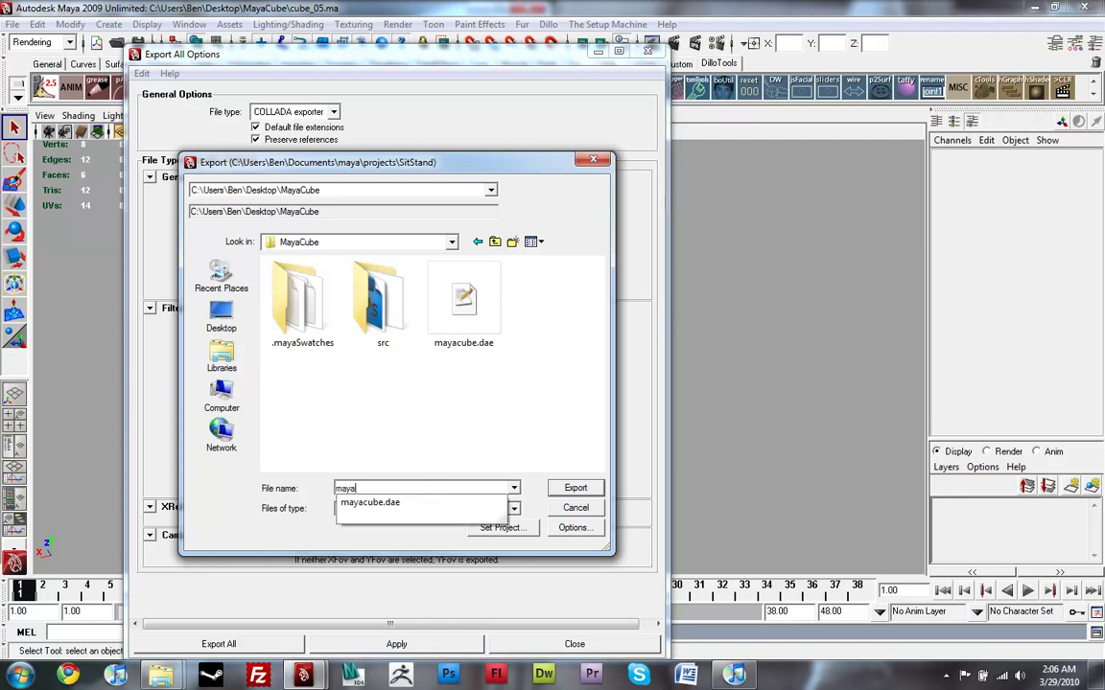
type("cubeanim")
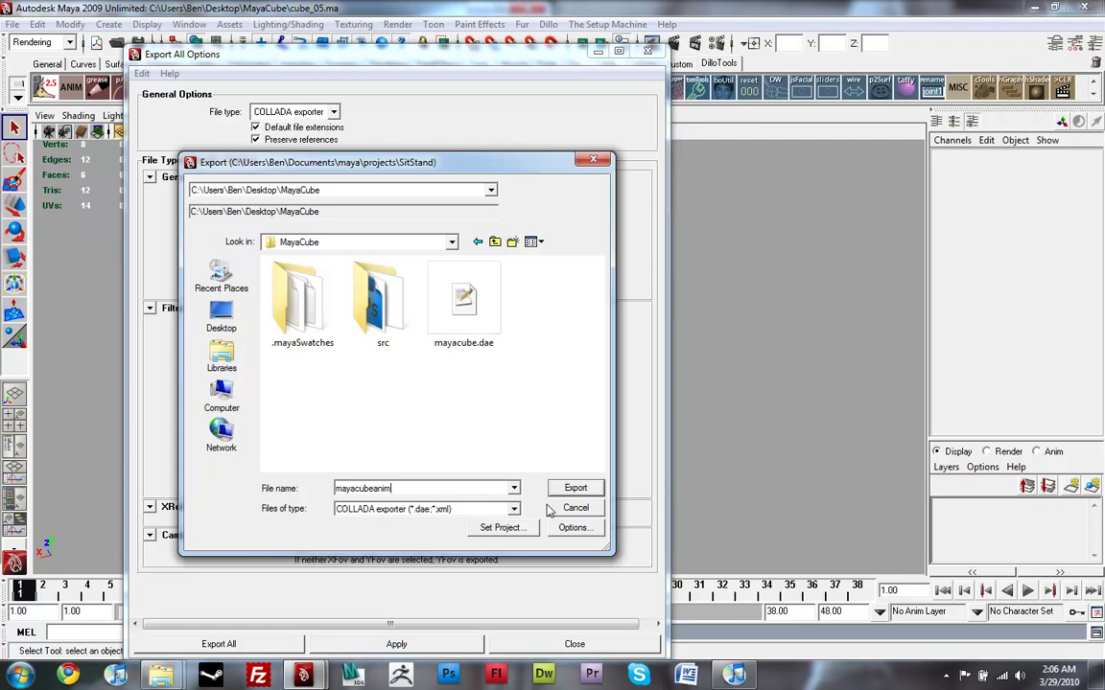
left_click(575, 489)
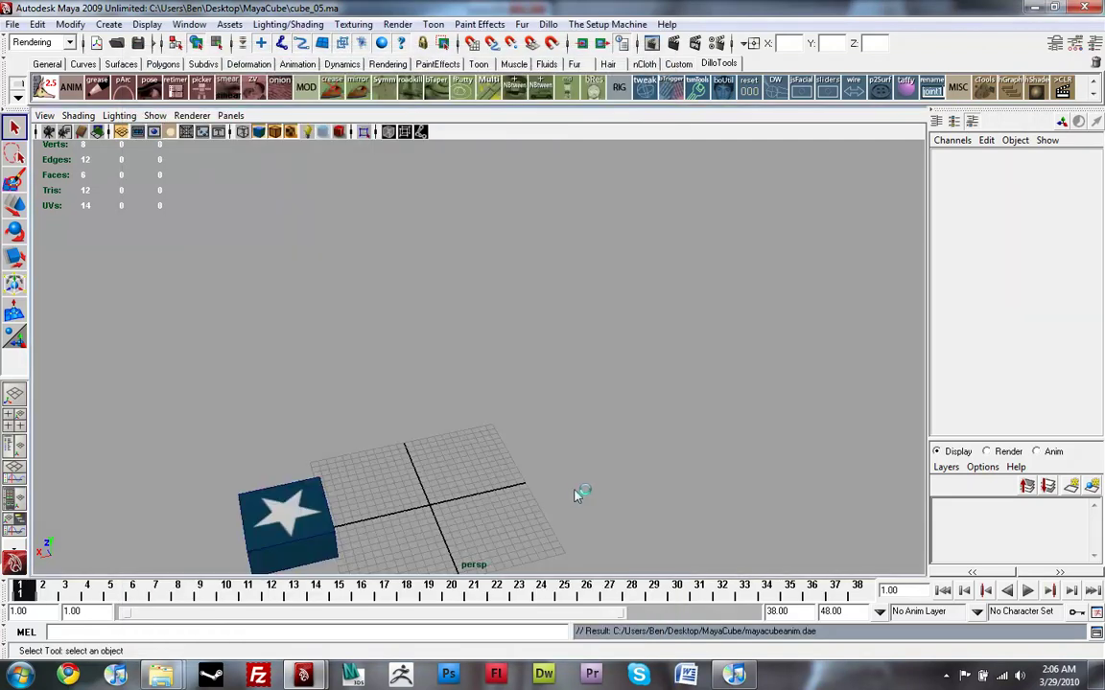
Step: Play back the cube animation from frame 1 and stop it at frame 37
key("alt+v")
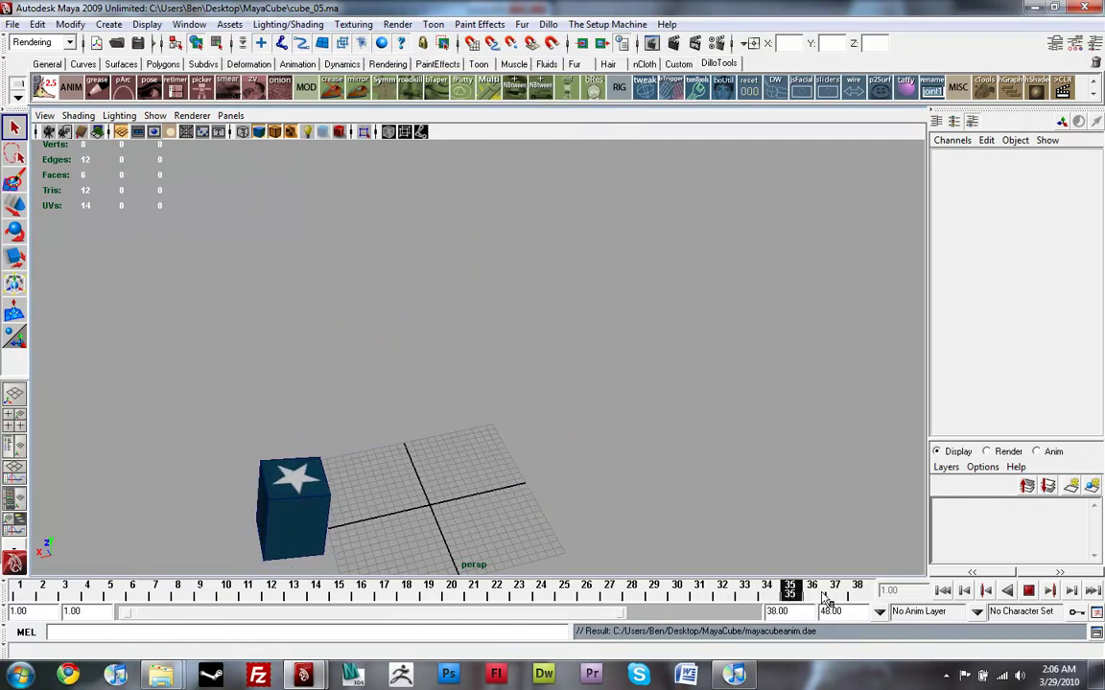
key("alt+v")
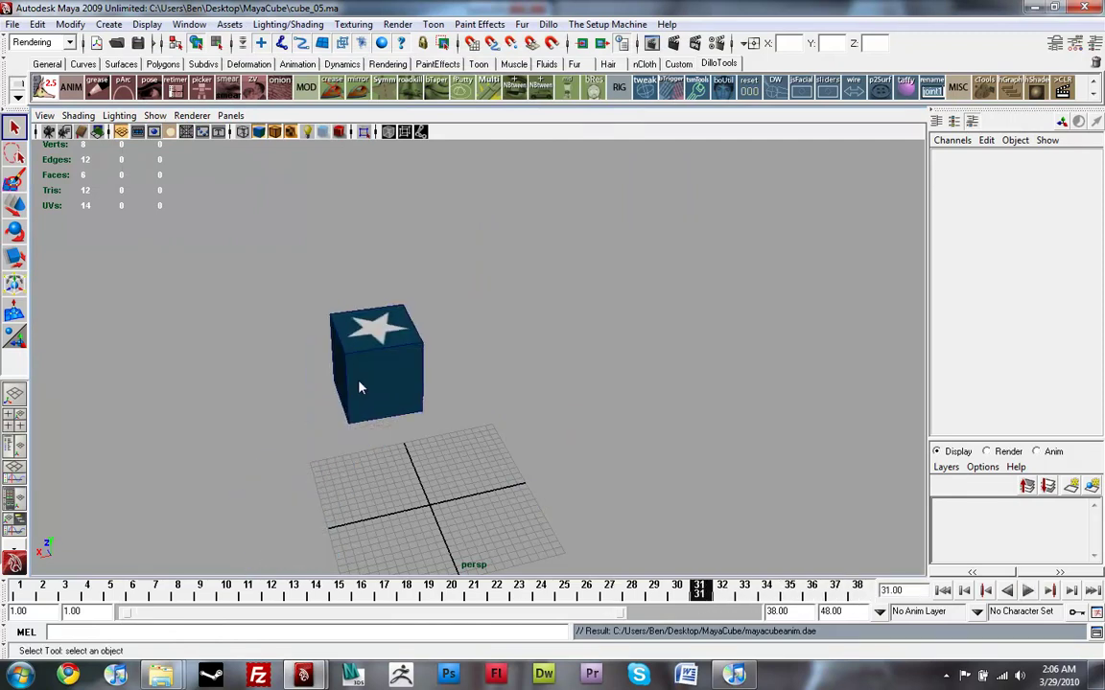
left_click(359, 388)
key("alt+v")
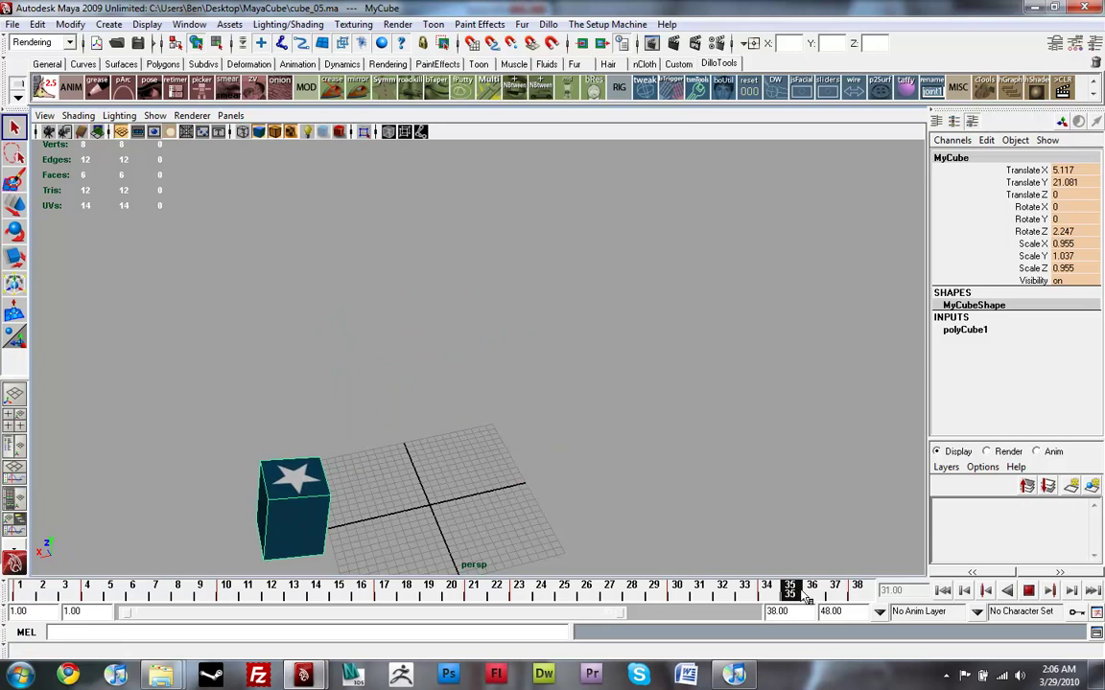
left_click(836, 588)
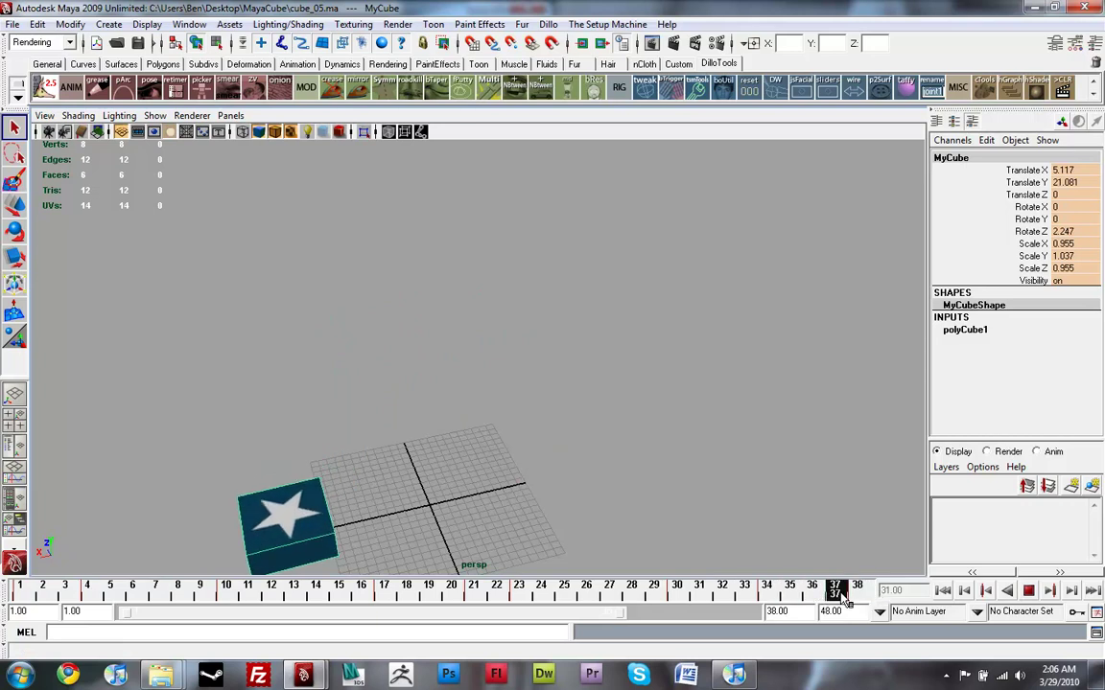
Step: Test playback range ends of 37 and 38, scrub back, and settle on 37
left_click_drag(622, 619, 615, 619)
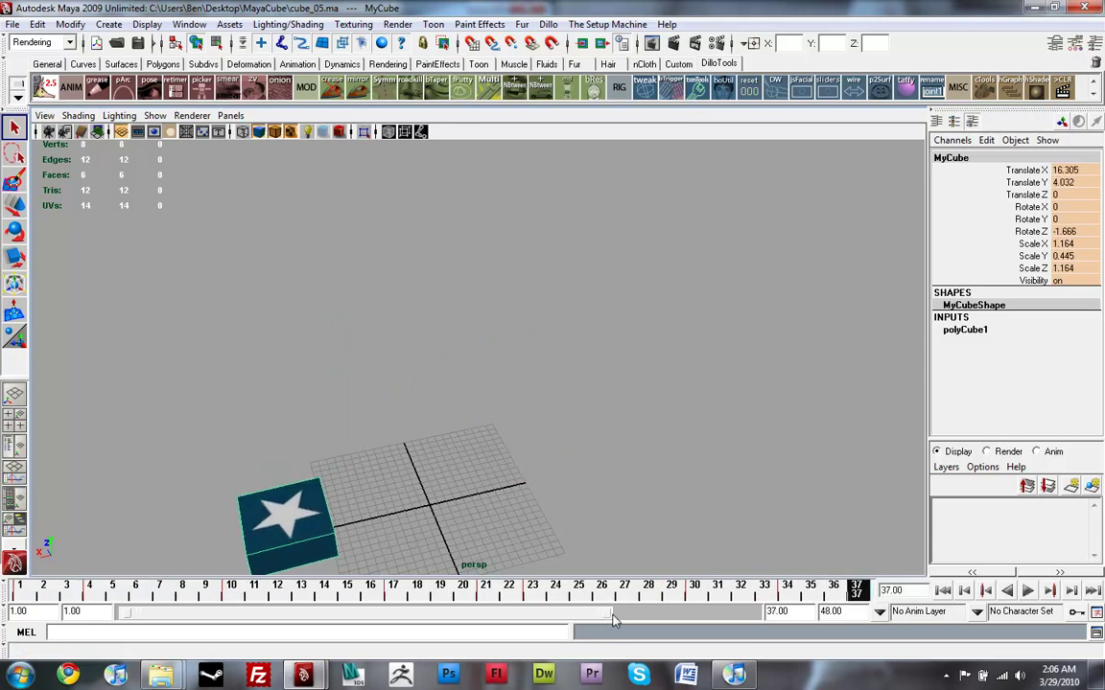
key("alt+v")
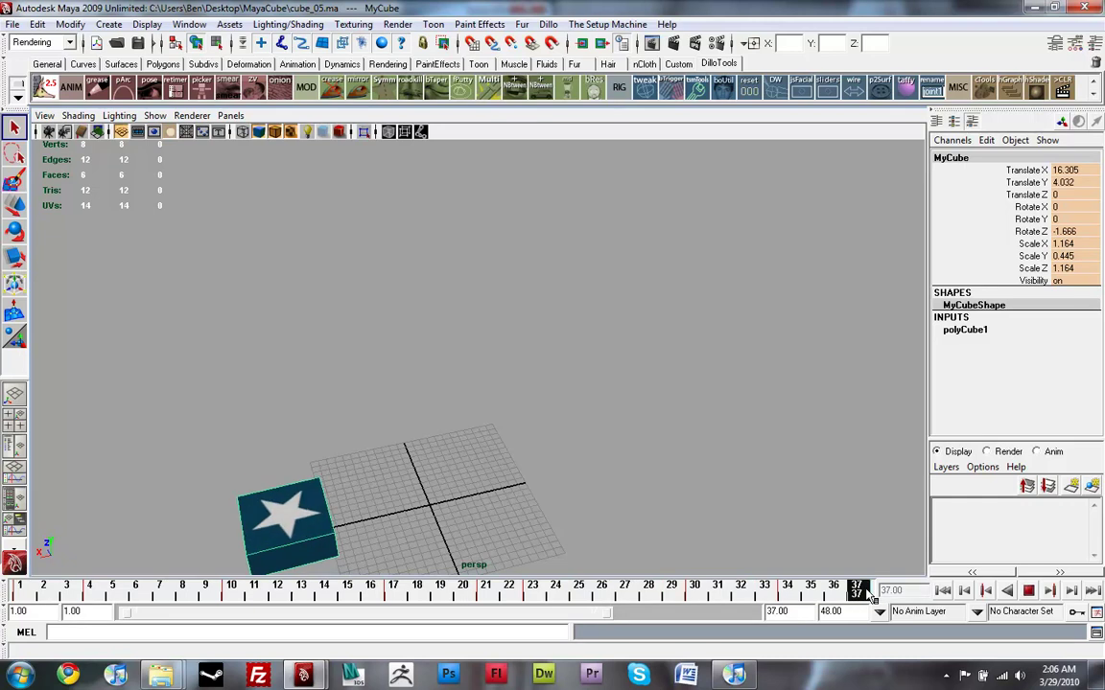
left_click(866, 591)
left_click_drag(611, 619, 624, 618)
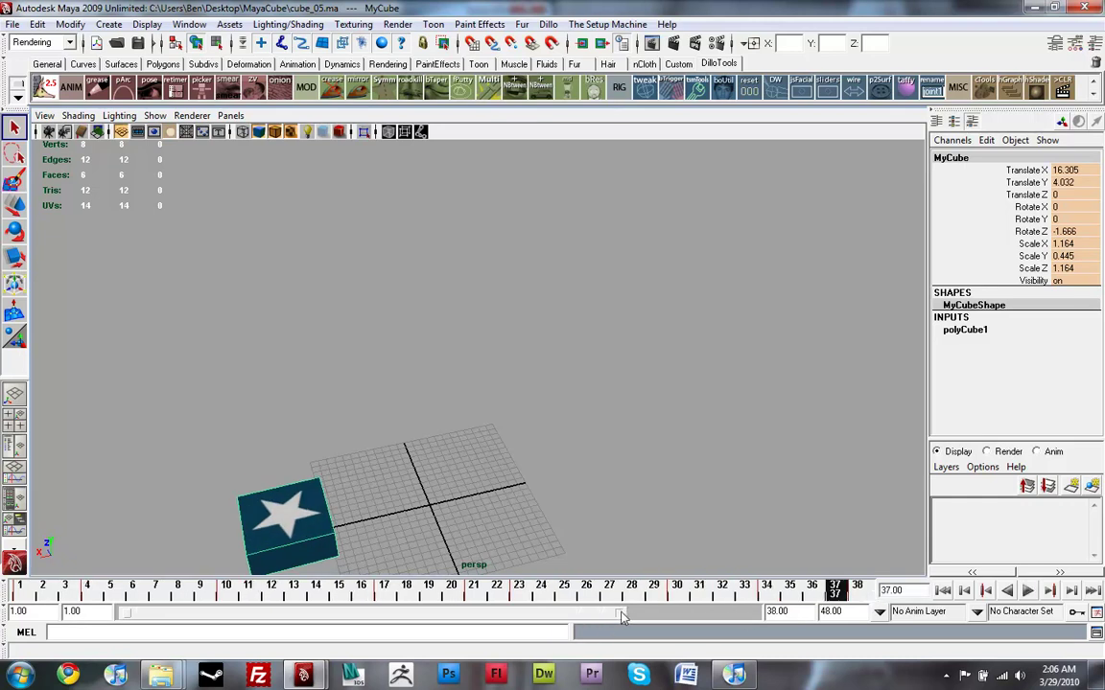
key("alt+v")
left_click_drag(859, 592, 5, 592)
left_click_drag(619, 619, 613, 619)
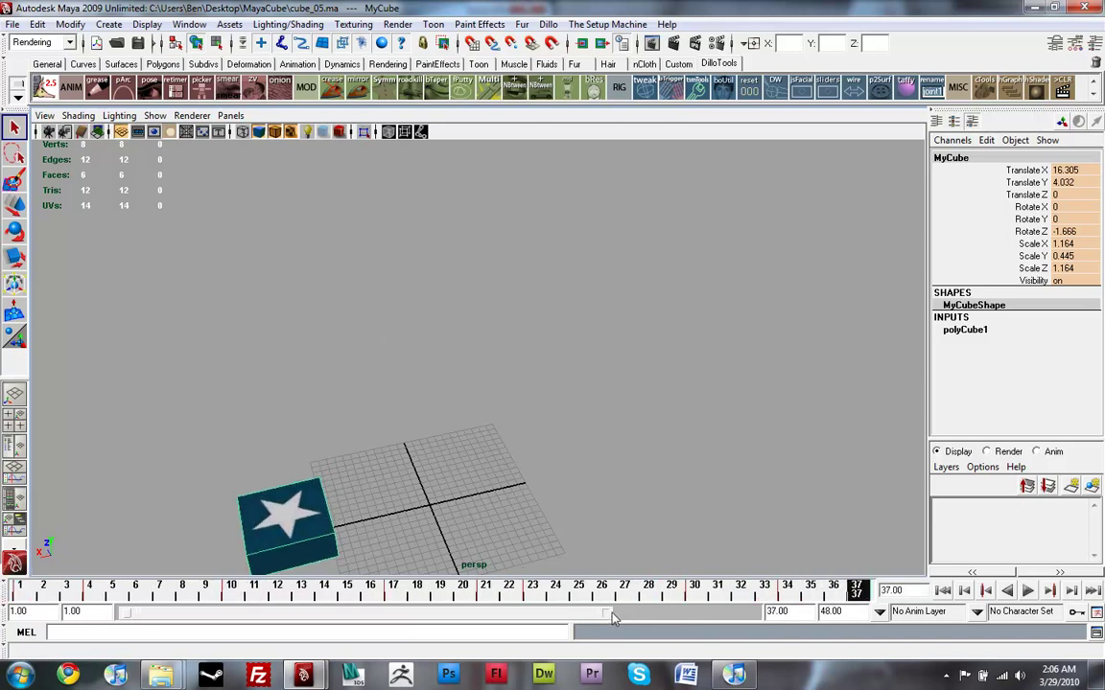
Step: Re-export all with COLLADA as mayacubeanim2.dae, adding '2' to the previous file name
left_click(13, 24)
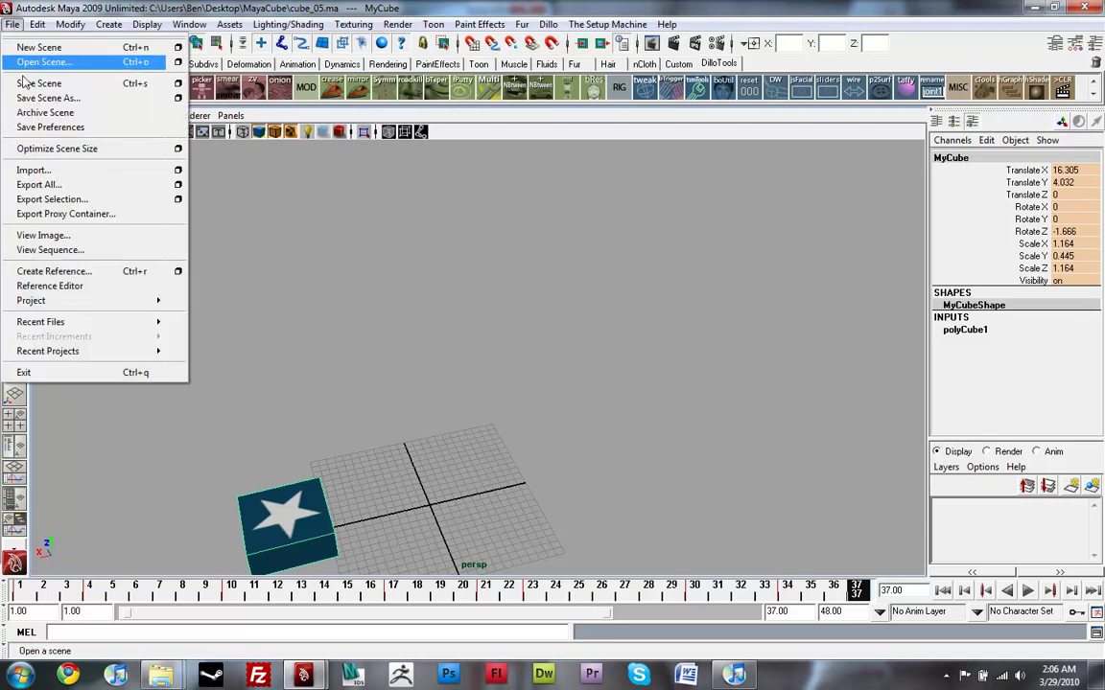
left_click(177, 185)
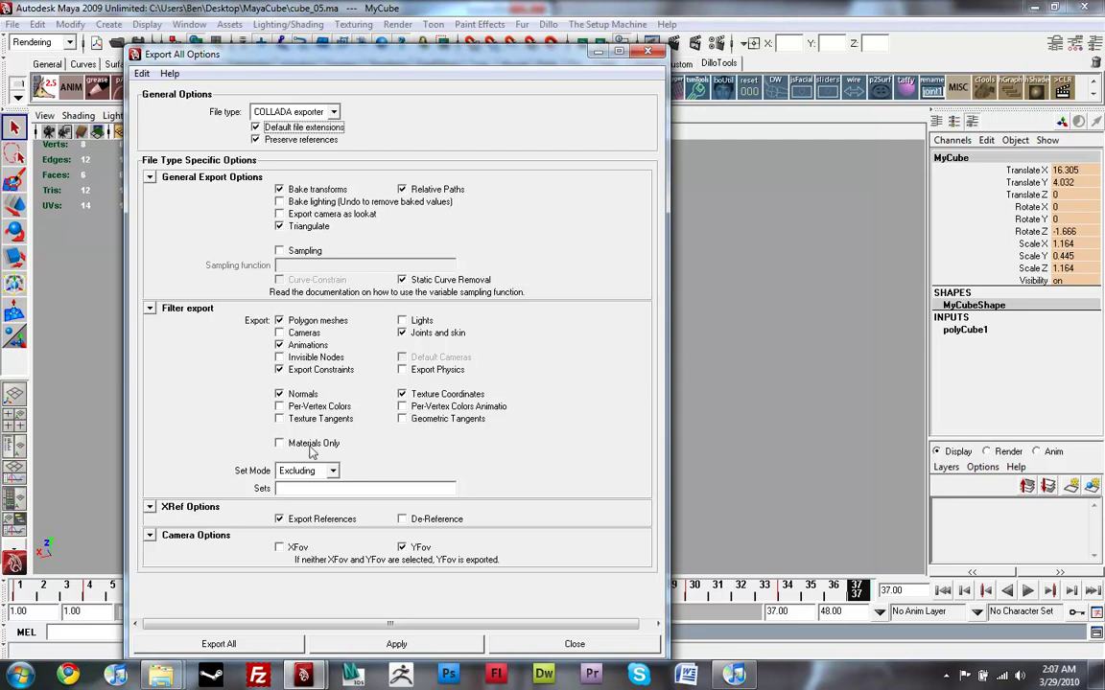
left_click(218, 644)
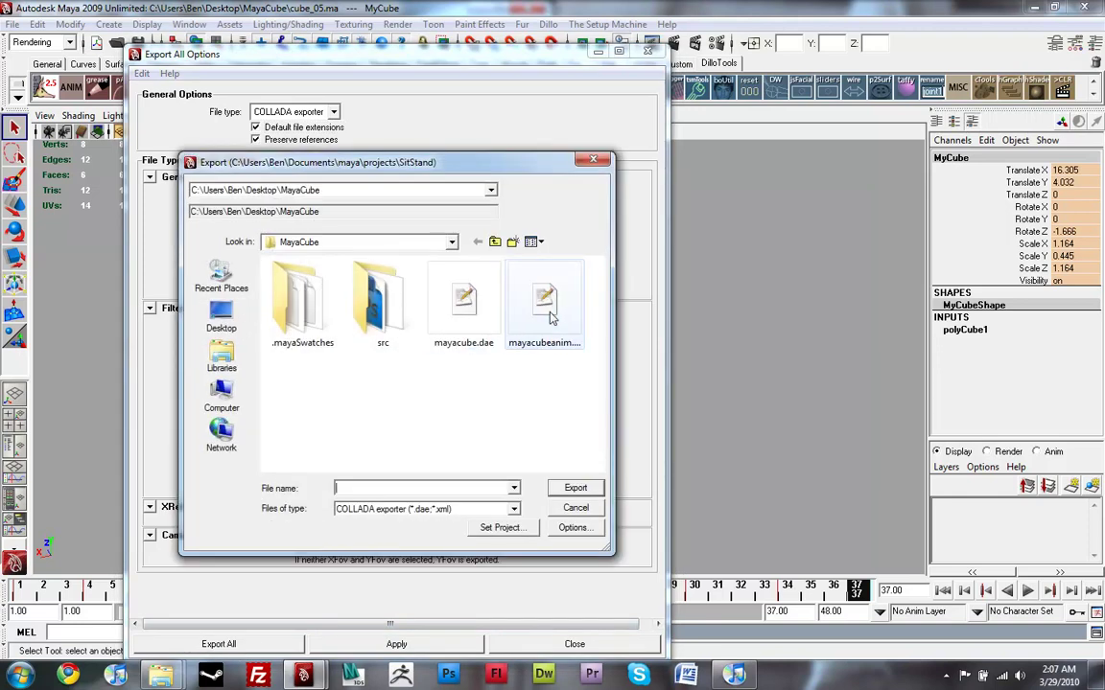
left_click(525, 297)
double_click(388, 492)
left_click(389, 491)
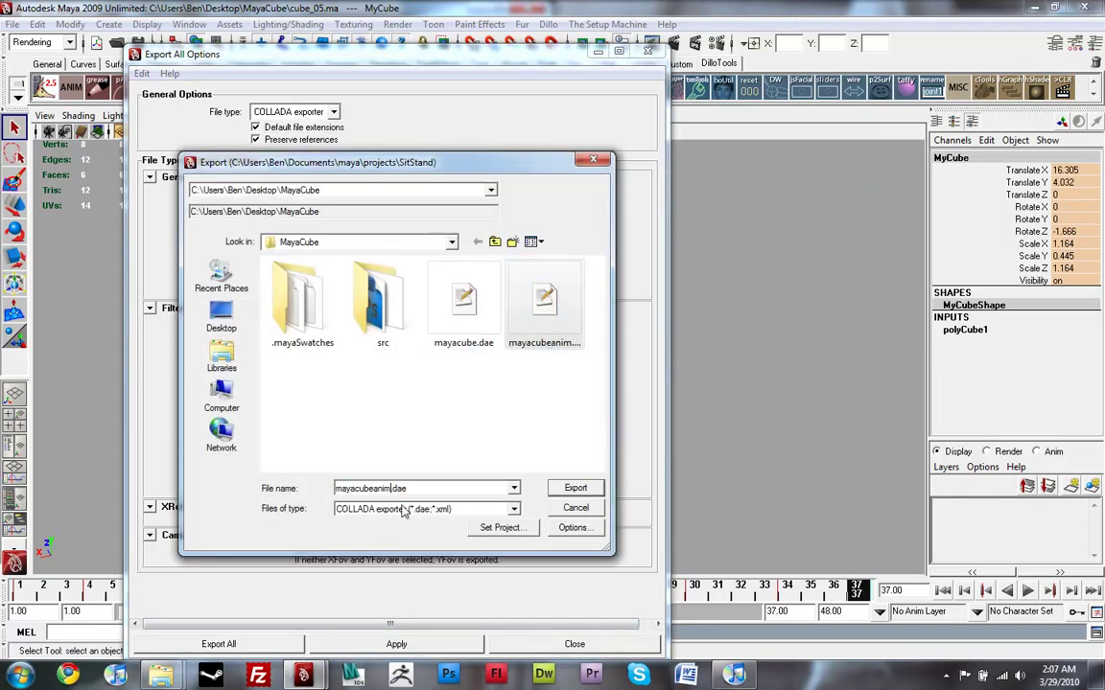
type("2")
left_click(574, 488)
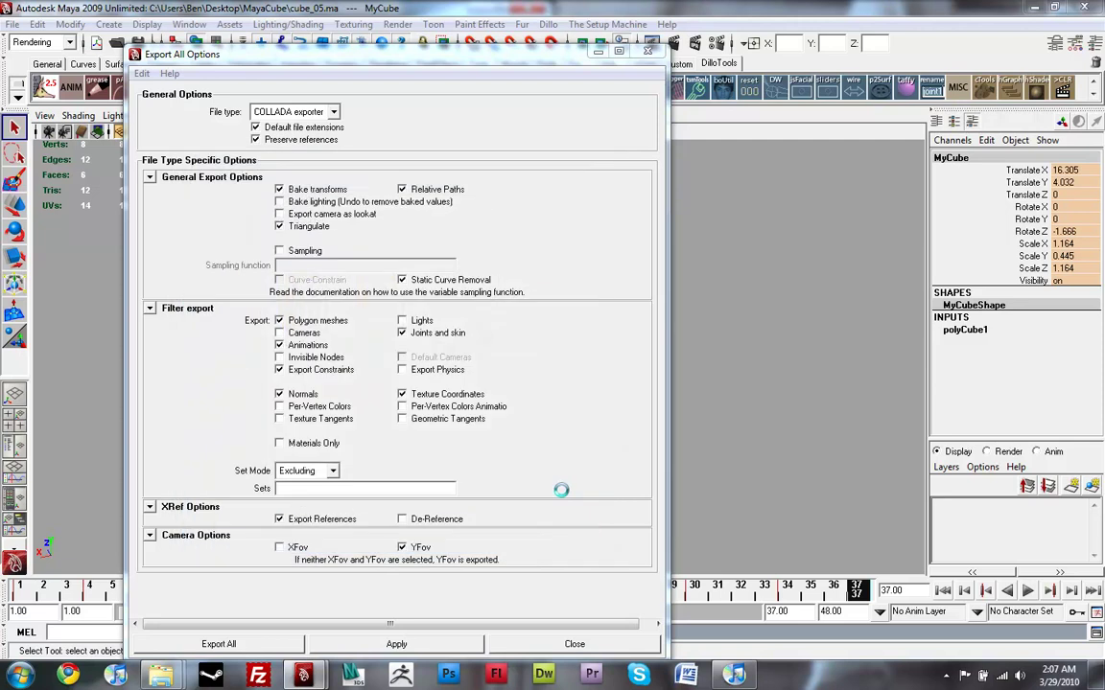
left_click(572, 645)
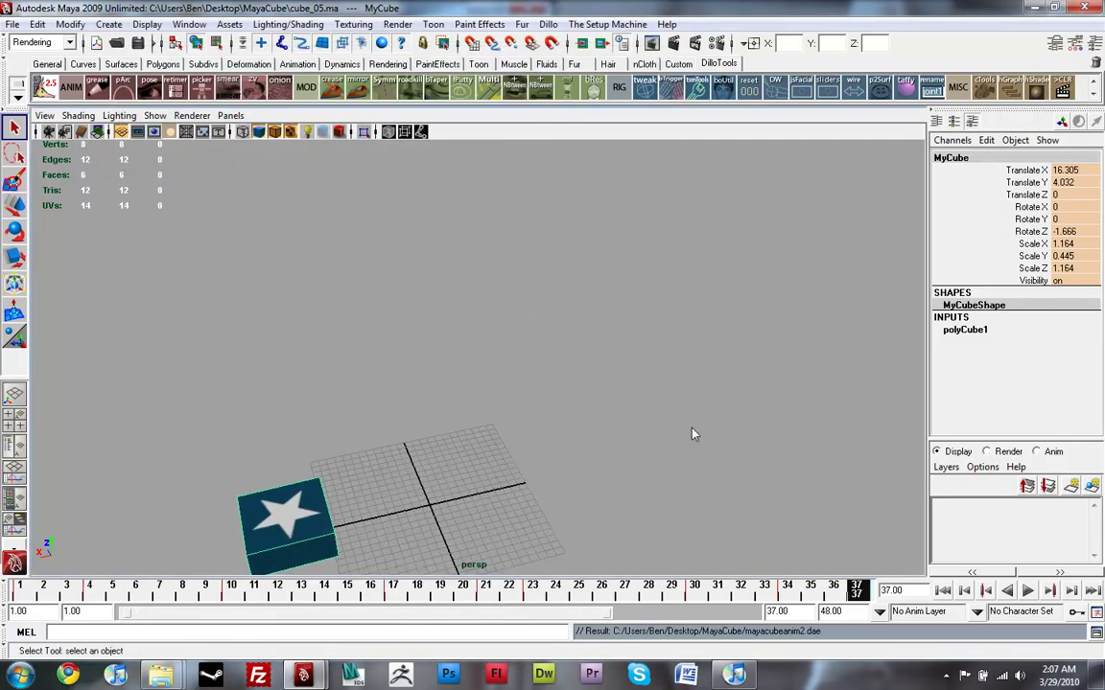
Step: Minimize Maya and paste pv3dpreviewer.swf into the MayaCube folder, bringing it to 10 items
left_click(1033, 7)
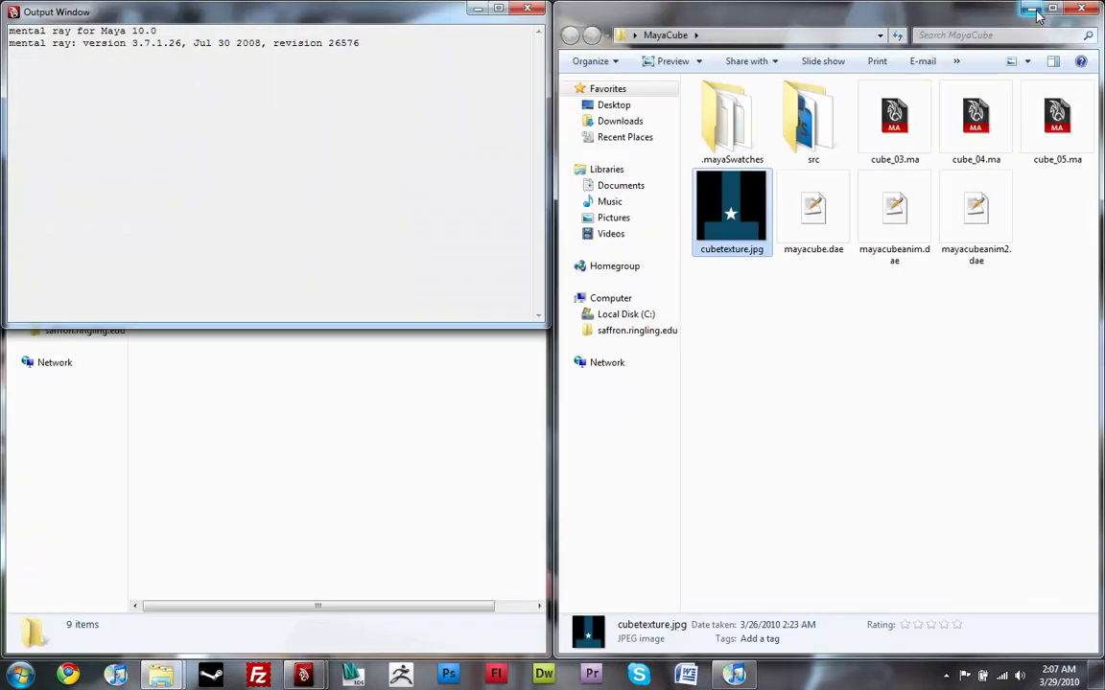
left_click(477, 7)
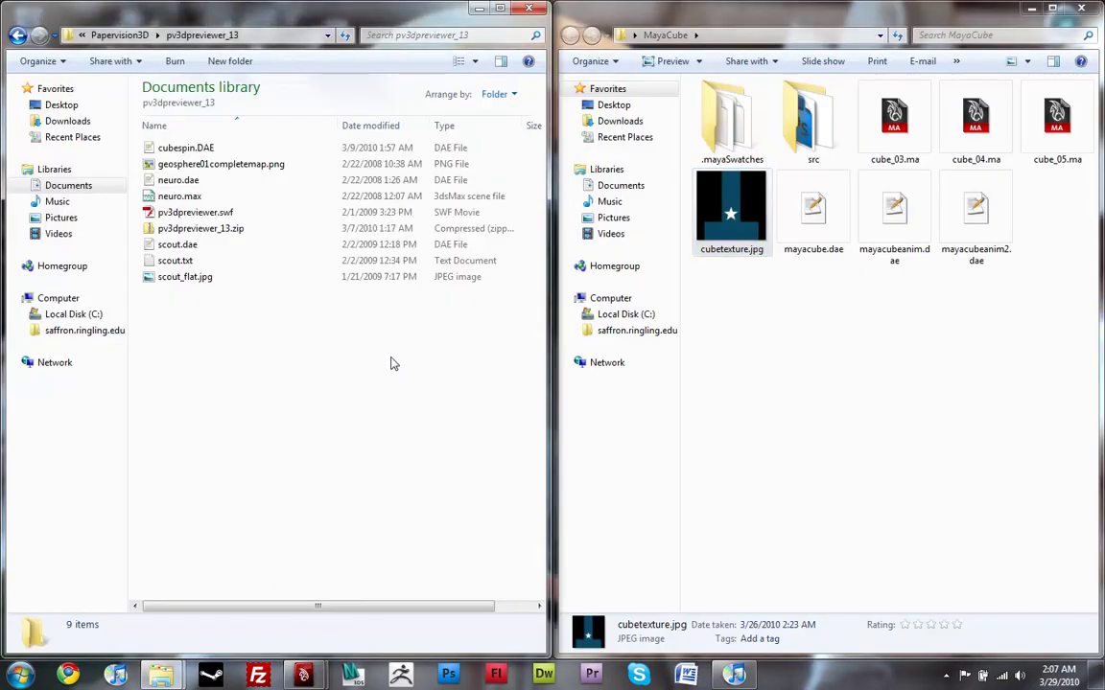
left_click(187, 211)
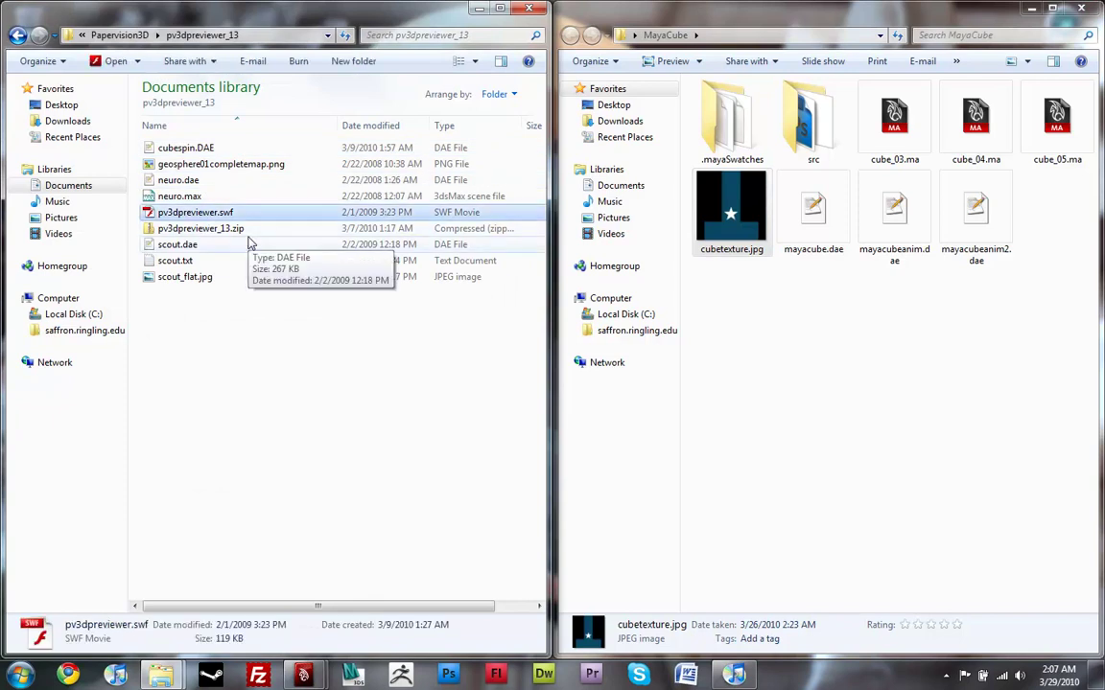
key("Down")
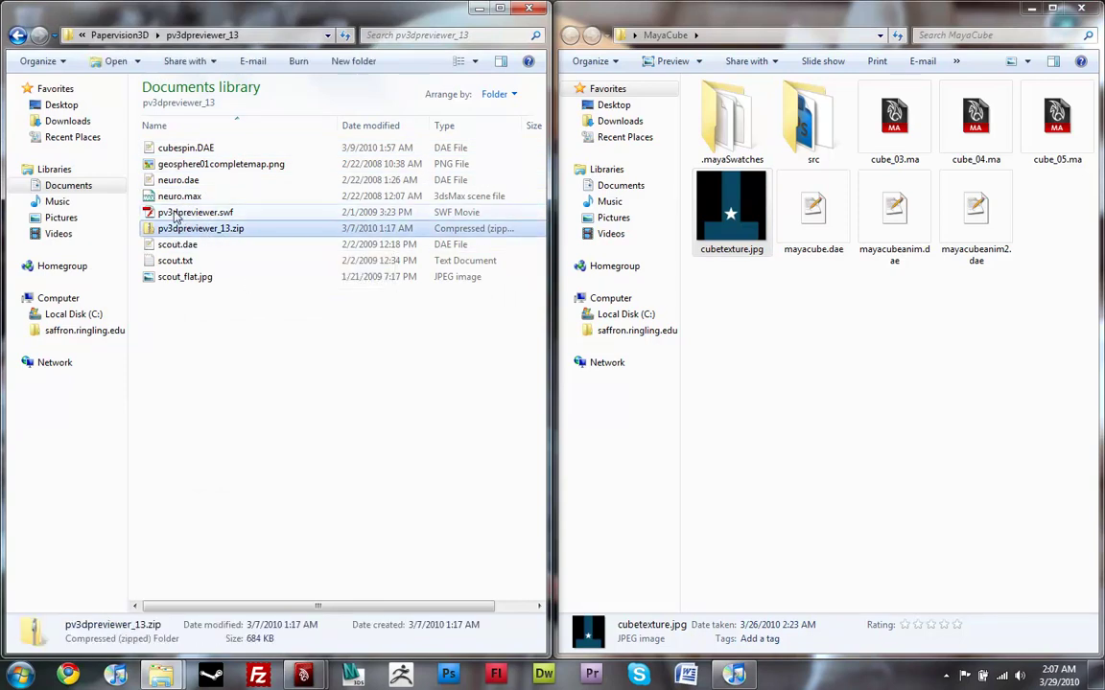
left_click(188, 217)
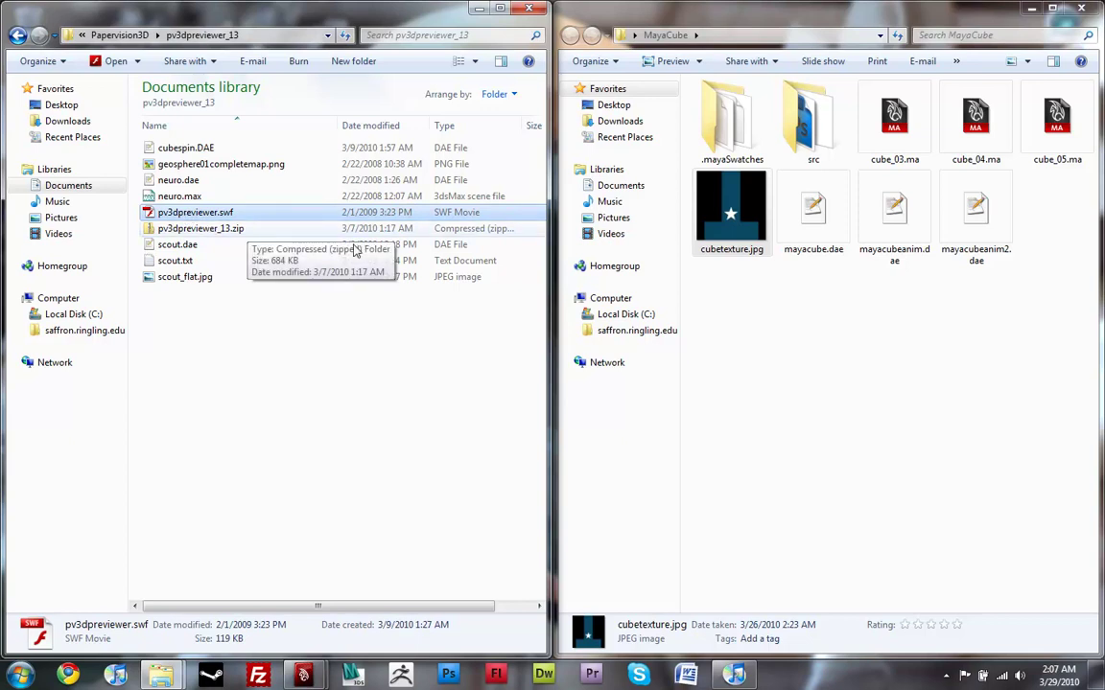
left_click(970, 382)
key("ctrl+v")
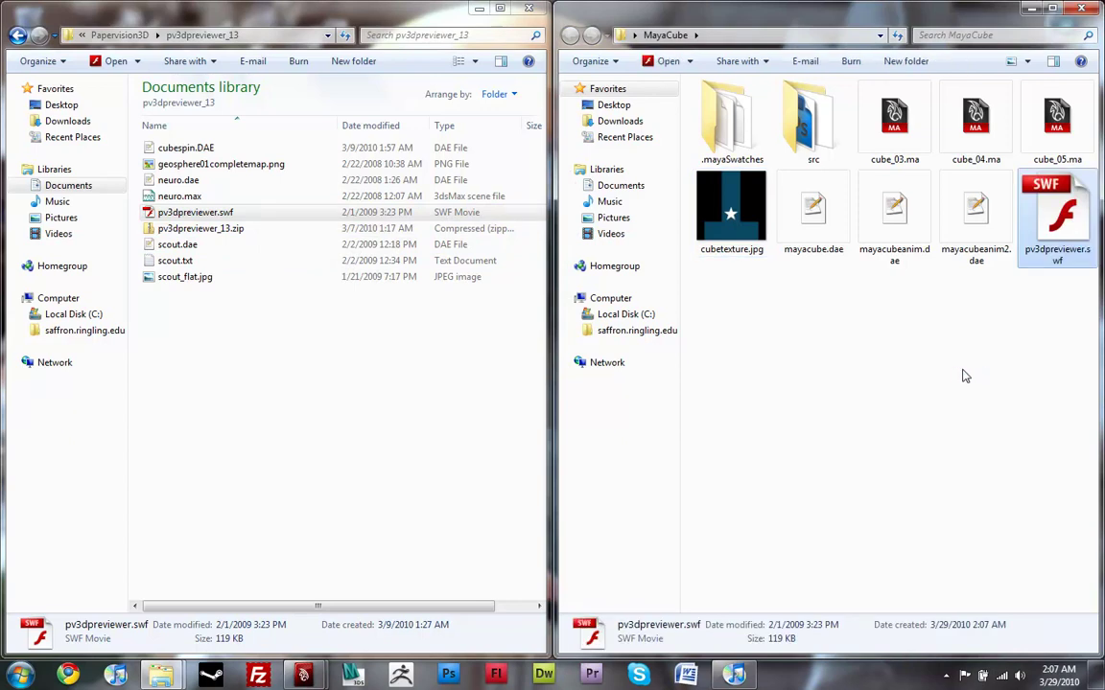
left_click(982, 360)
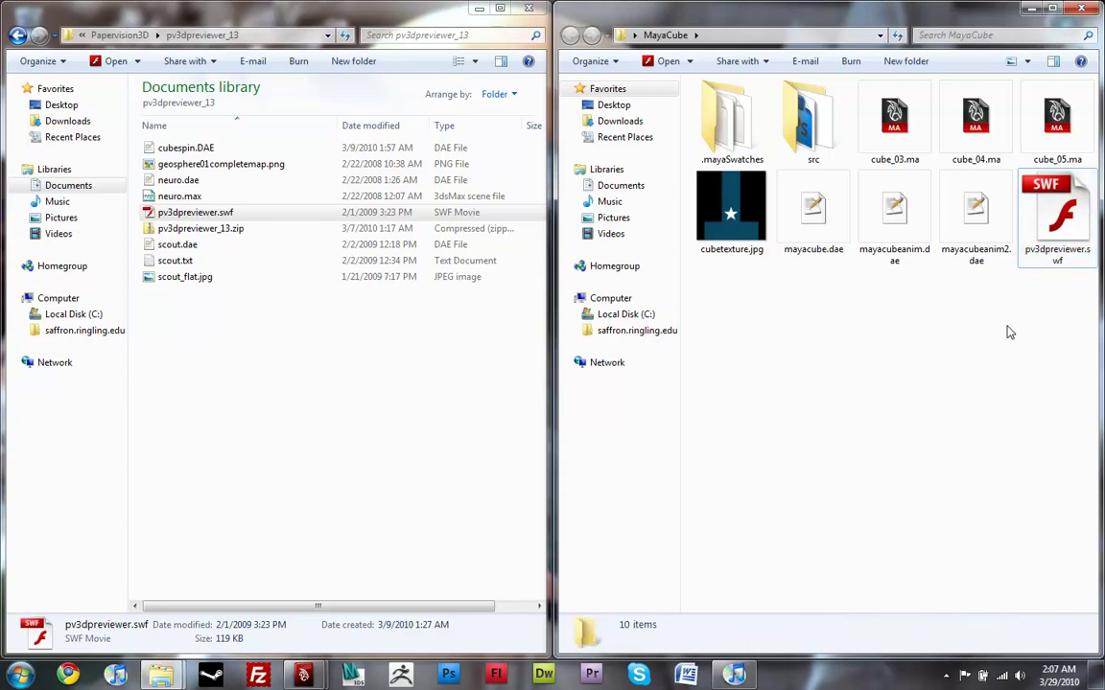
Step: Run pv3dpreviewer.swf in Flash Player and load mayacubeanim2.dae through Load Mesh
left_click(1062, 228)
double_click(1063, 228)
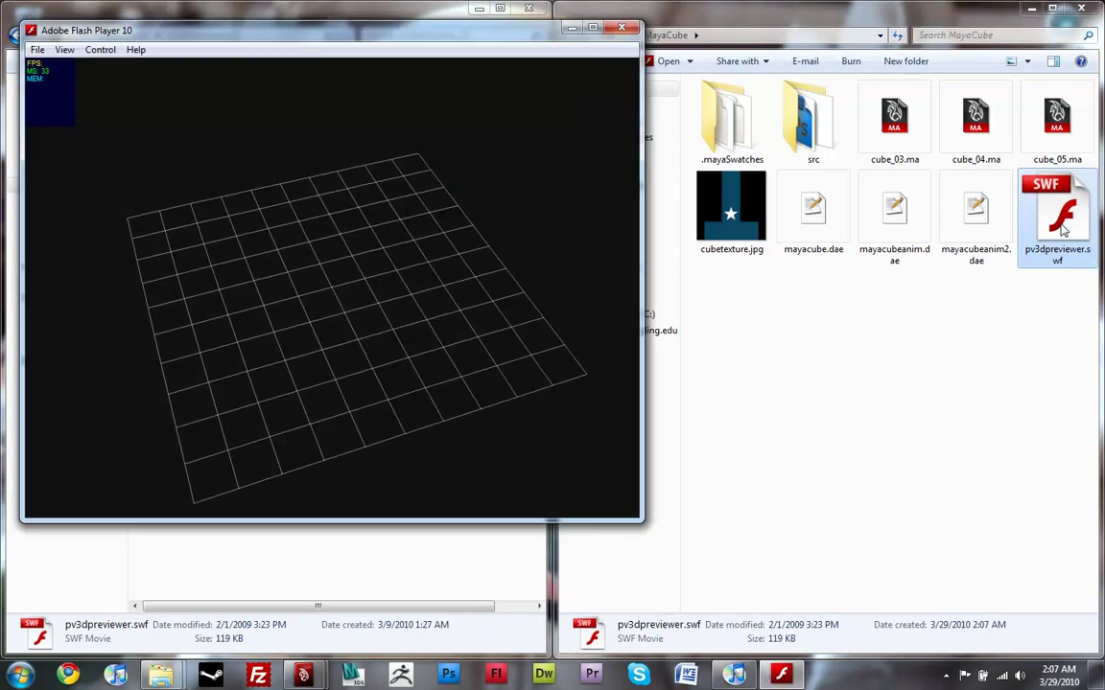
right_click(310, 289)
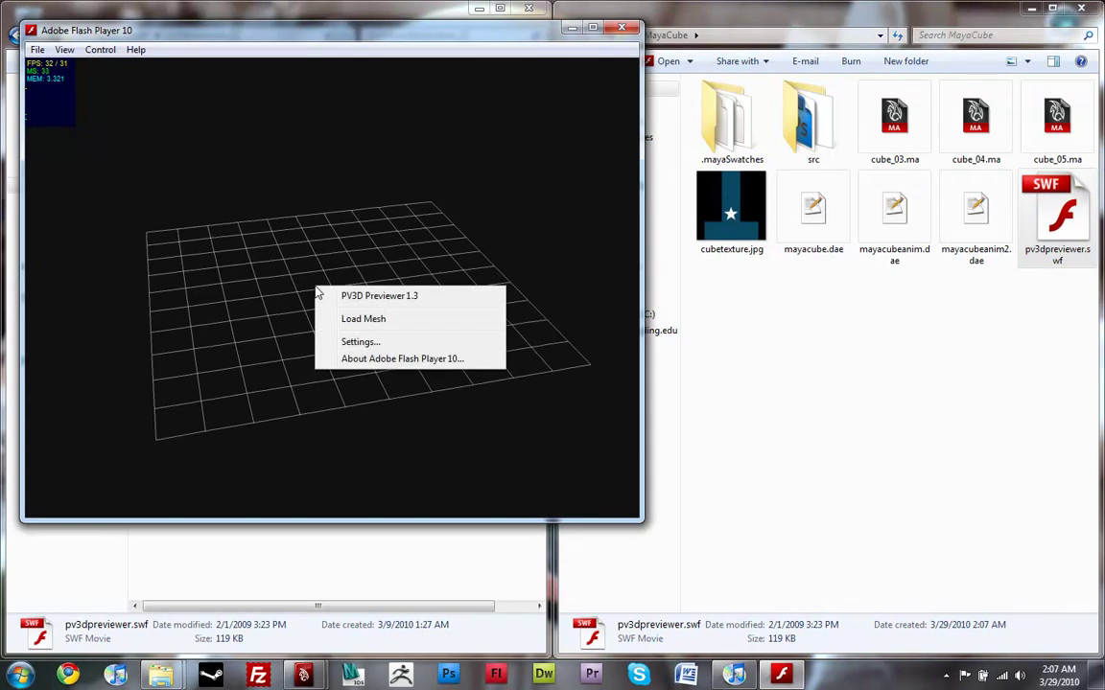
left_click(350, 317)
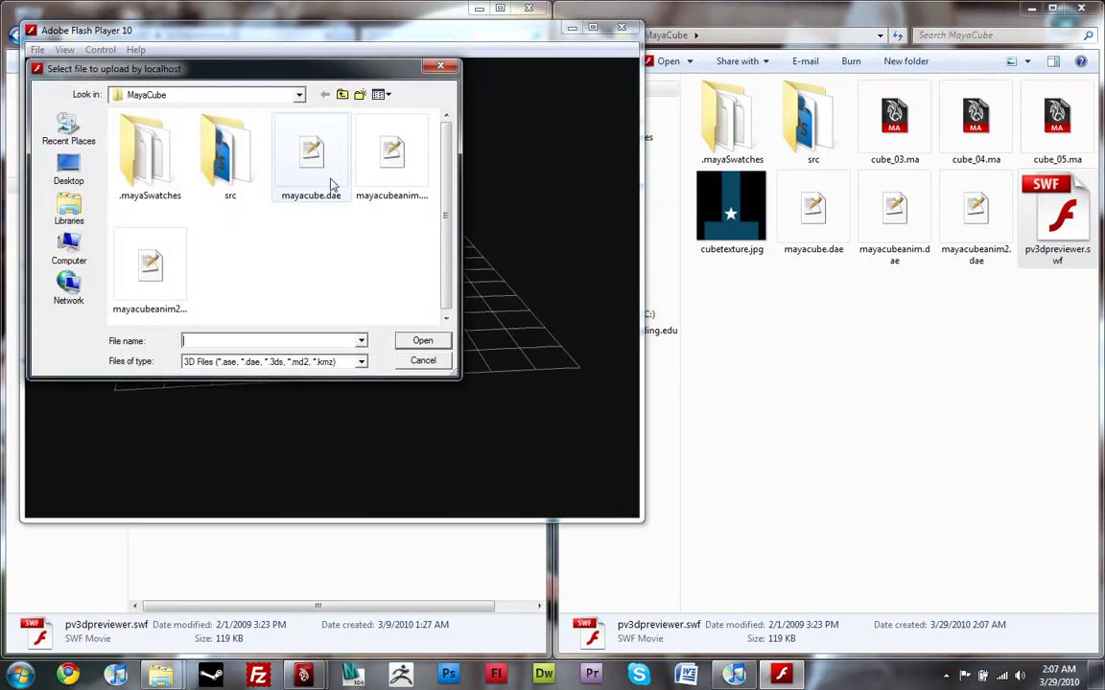
left_click(139, 276)
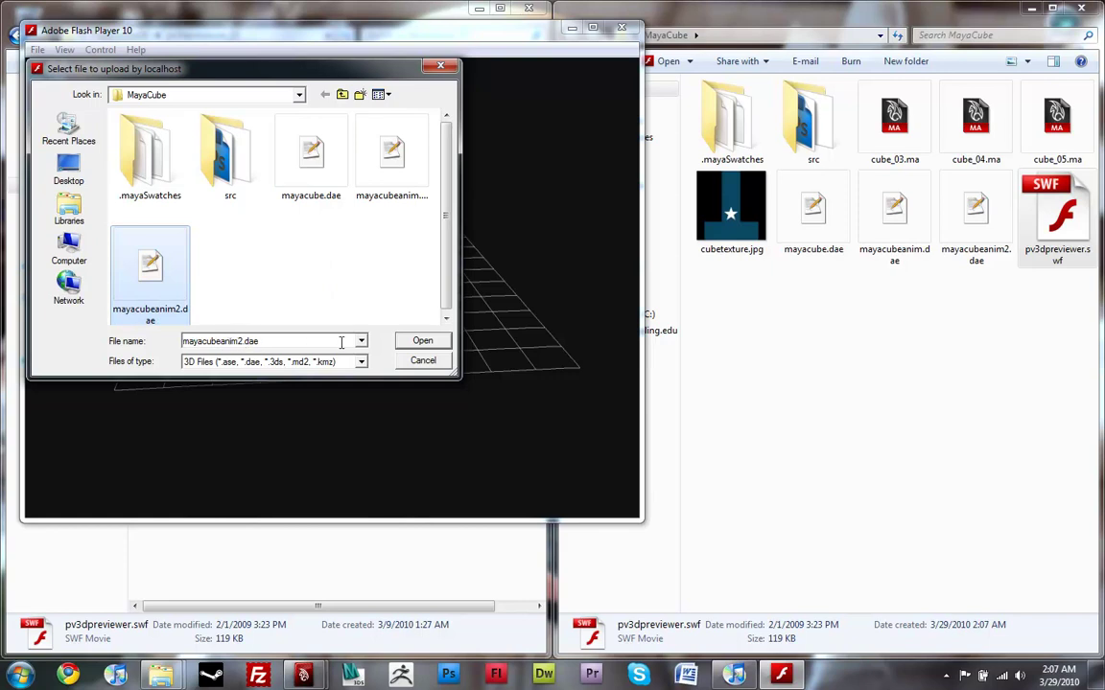
left_click(422, 341)
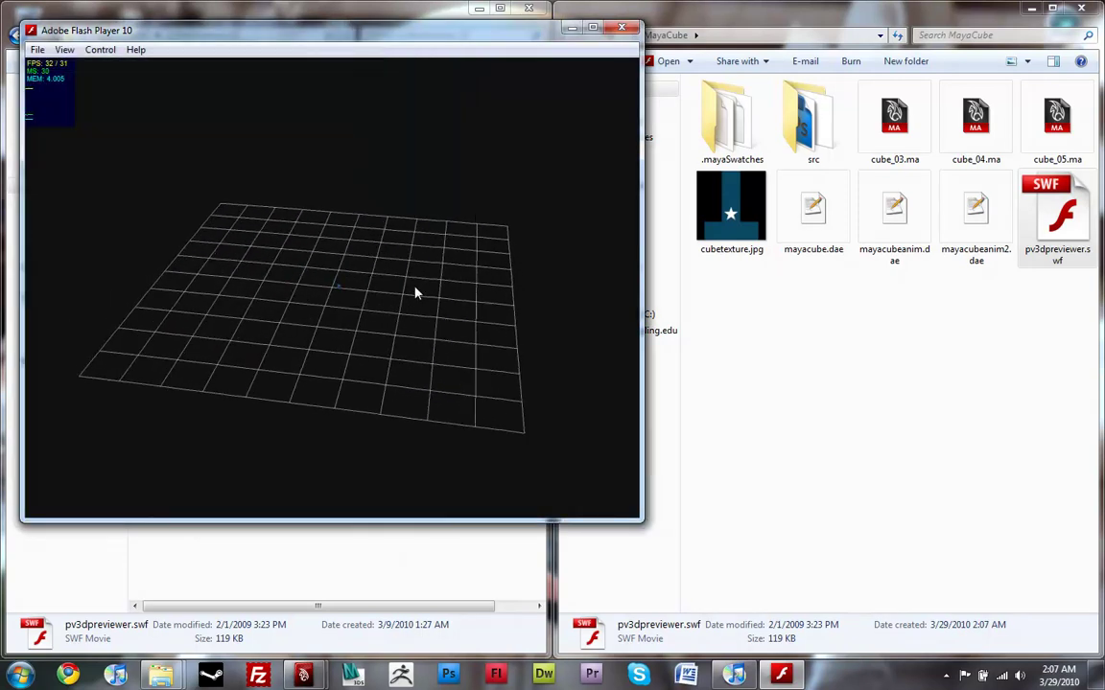
Step: Orbit the previewer camera around the grid to watch the star-textured cube animate
left_click_drag(415, 293, 262, 304)
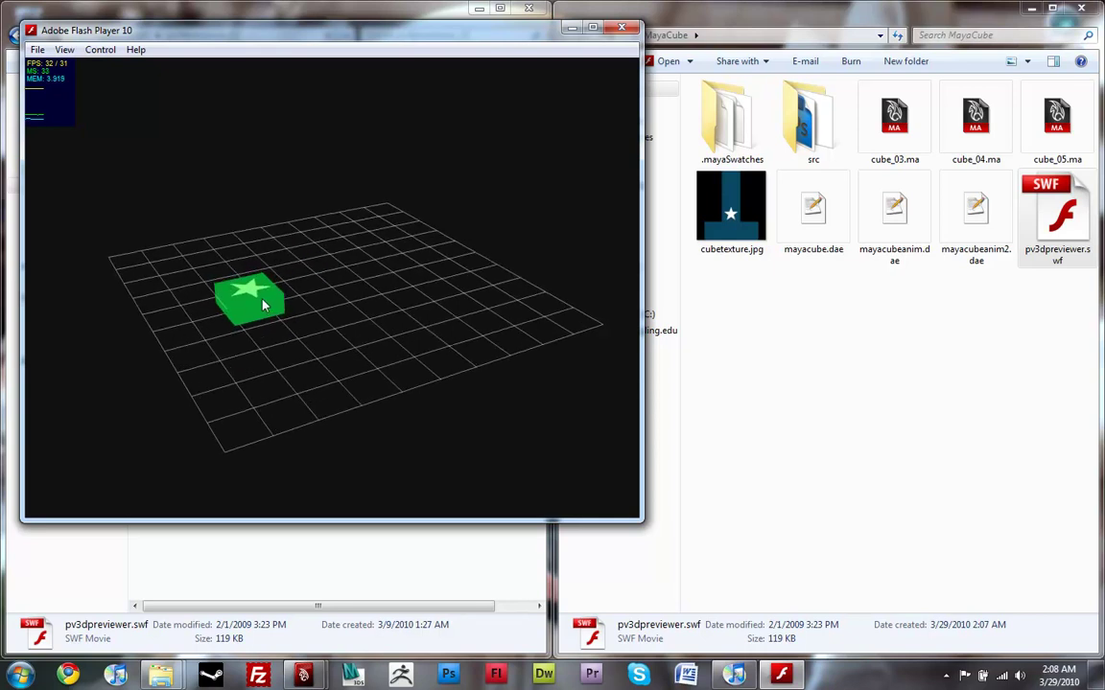
left_click_drag(262, 304, 300, 304)
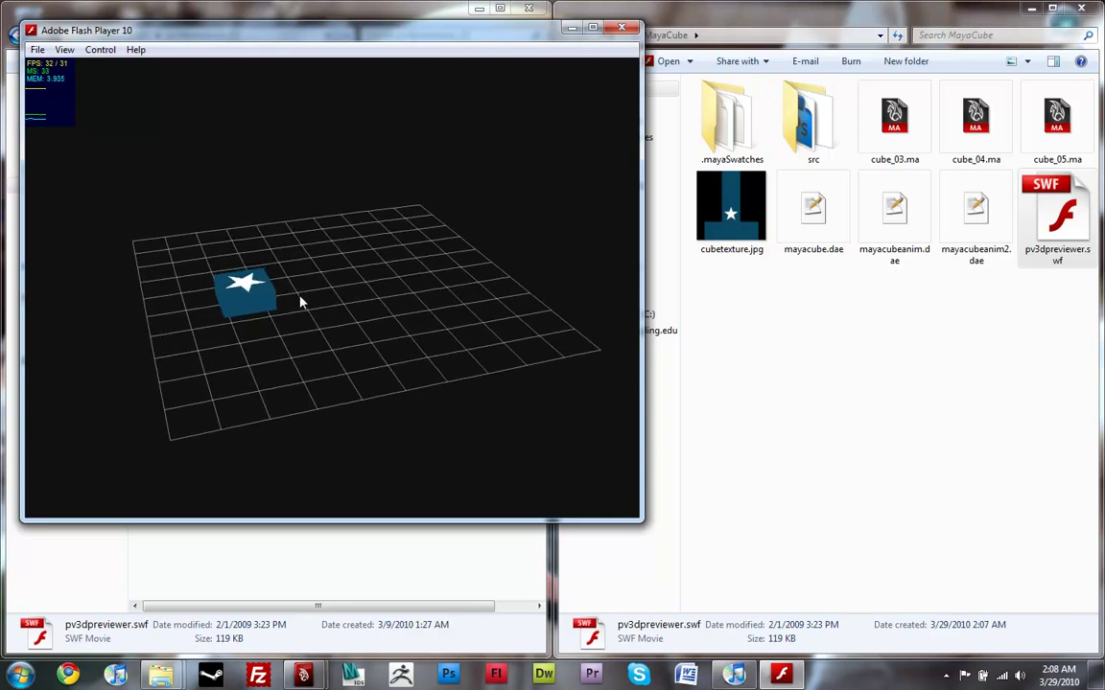